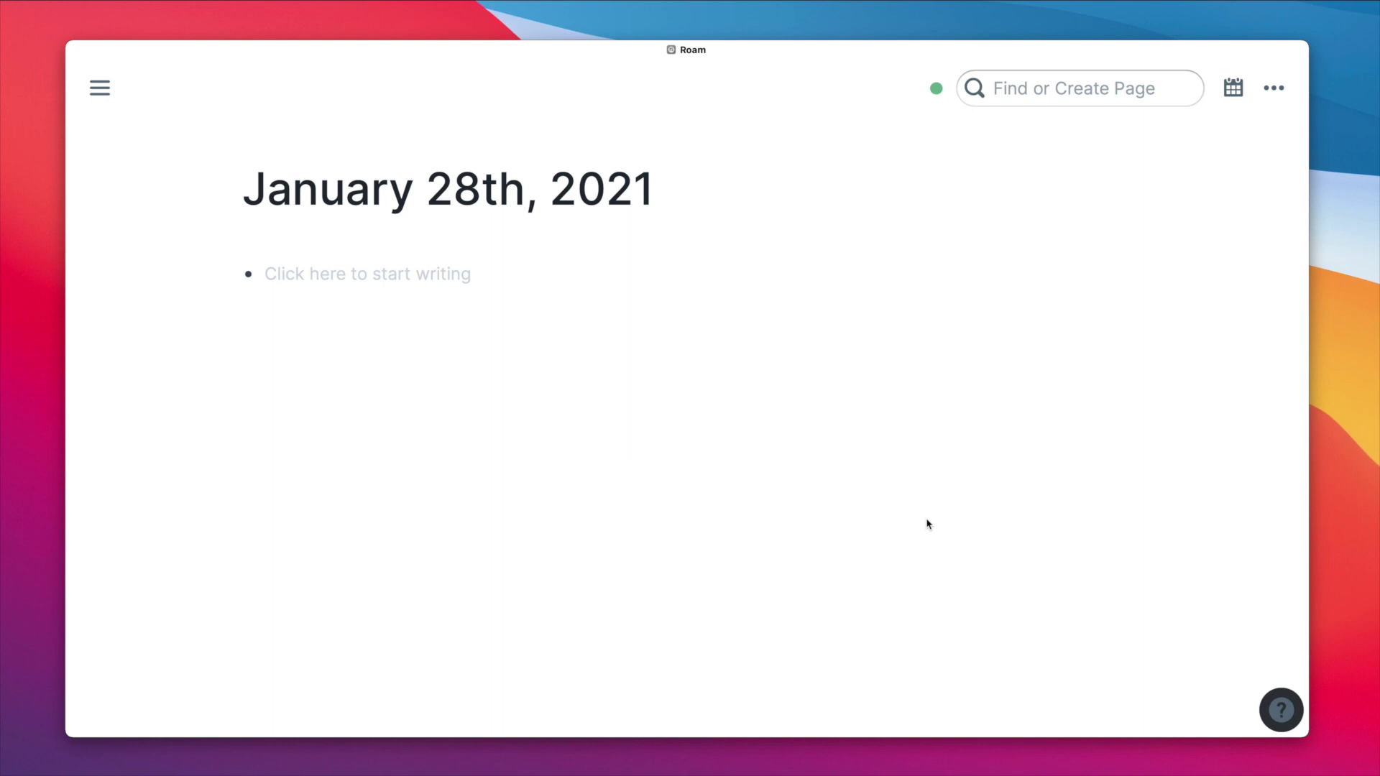
- Dock the navigation sidebar, switch it to a floating overlay, dismiss it, and dock it again
click(747, 117)
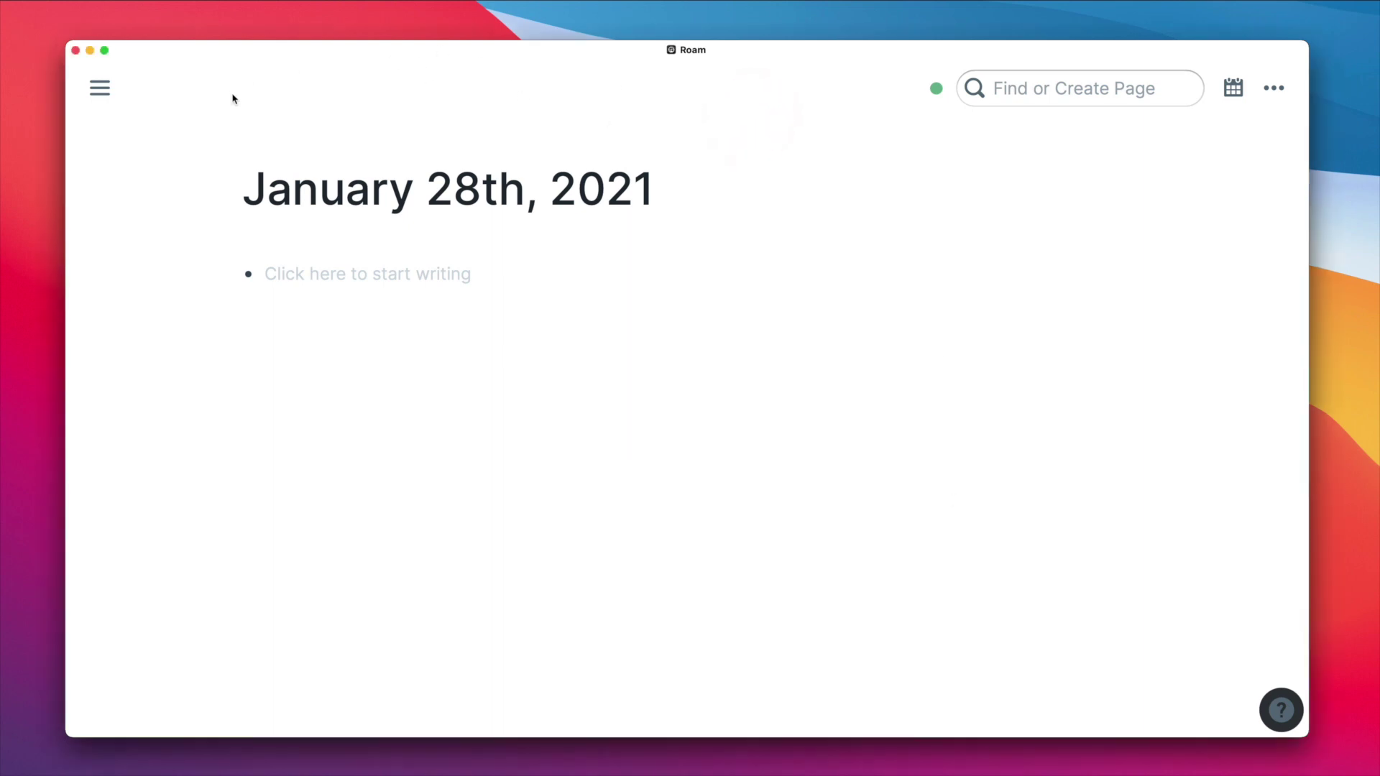
mouse_move(108, 91)
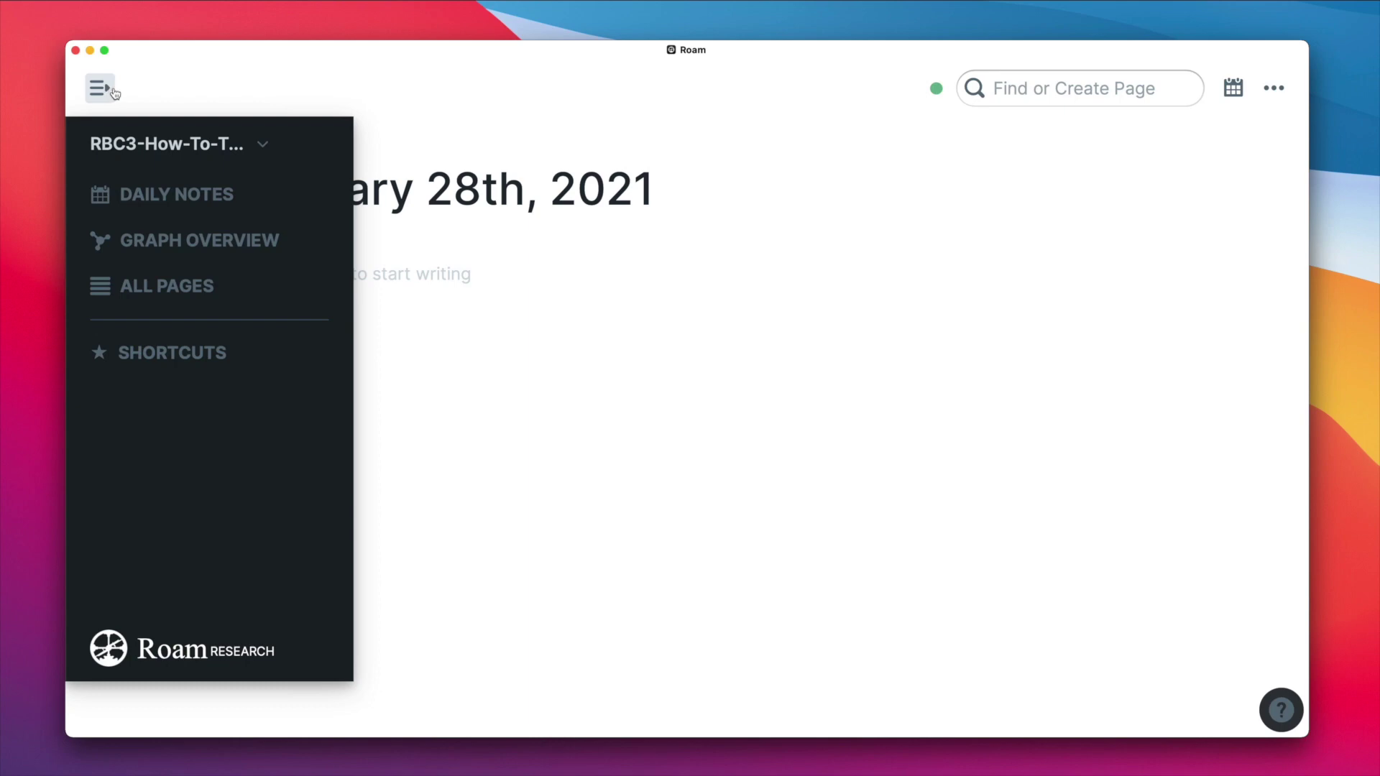
click(111, 90)
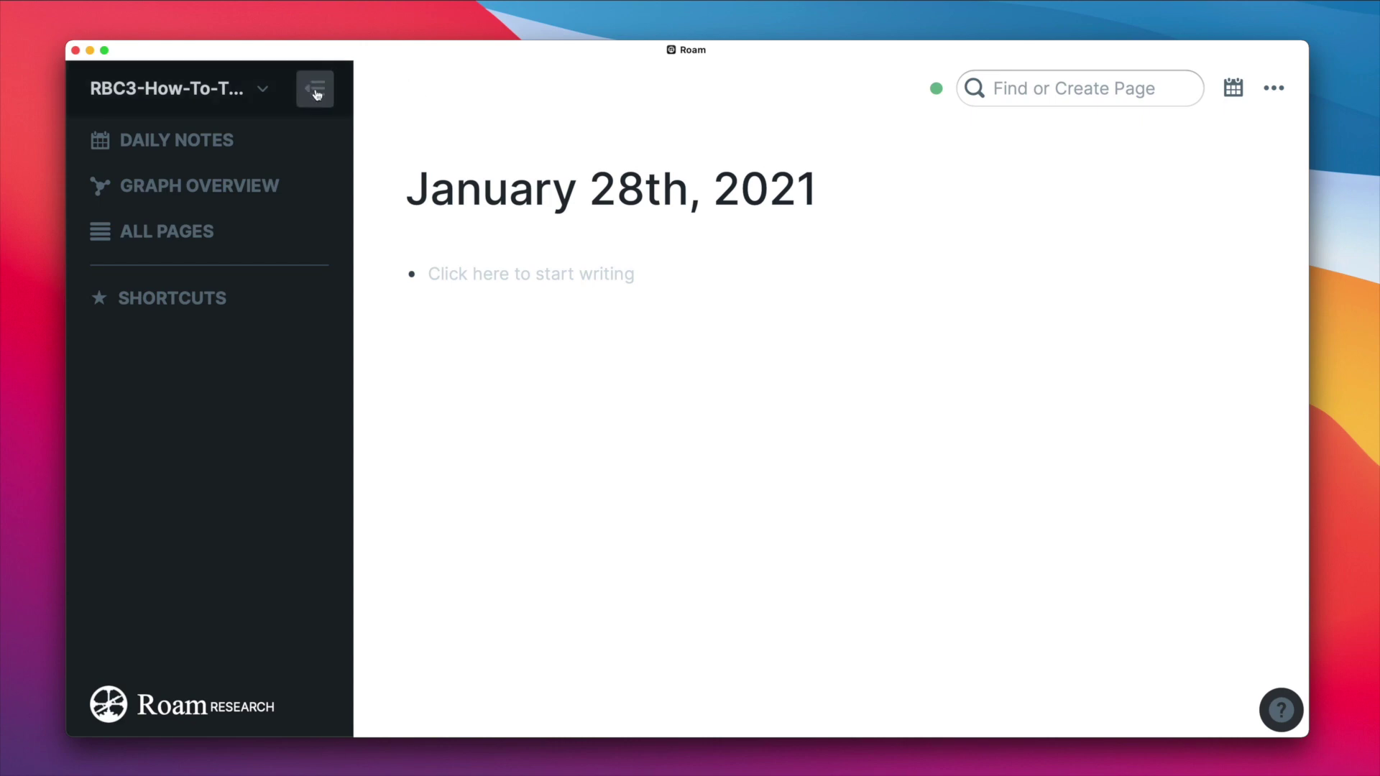
click(317, 94)
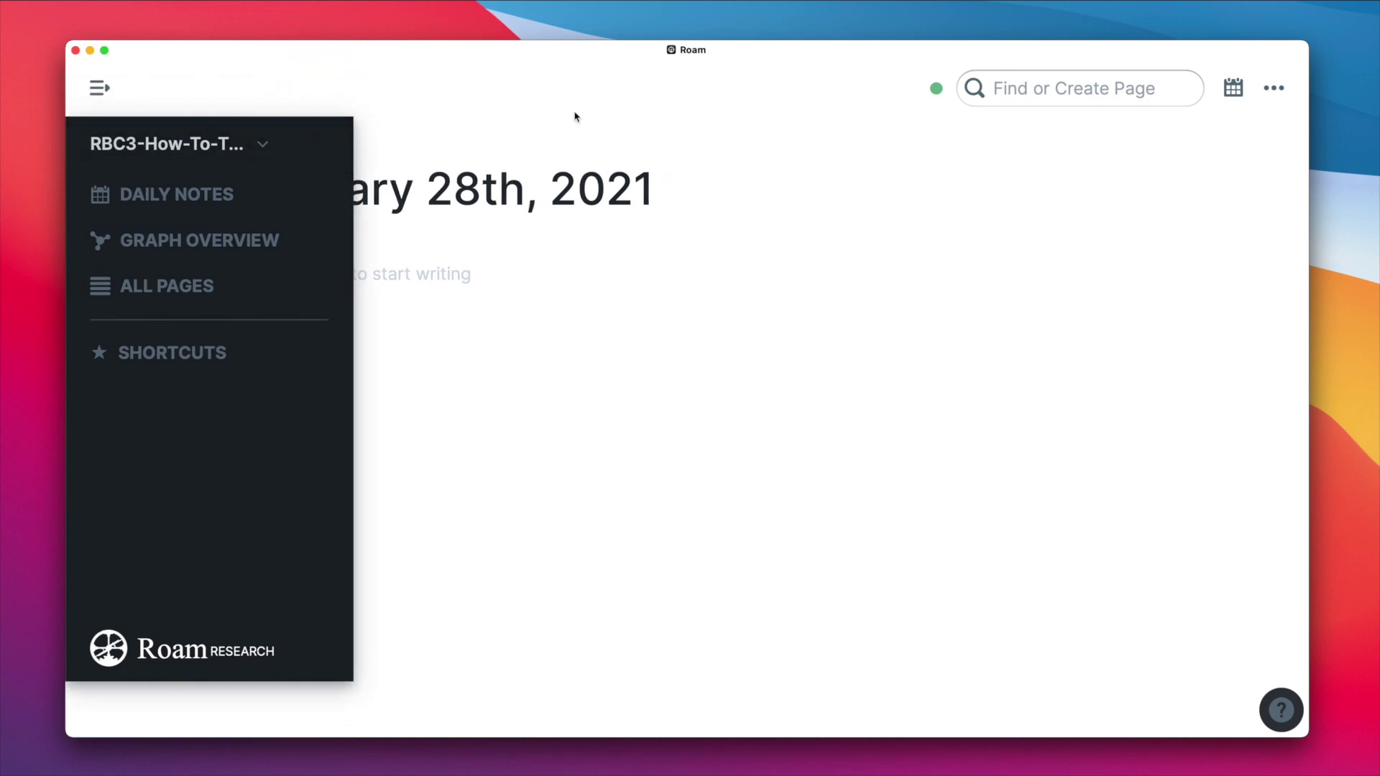
click(767, 123)
click(101, 92)
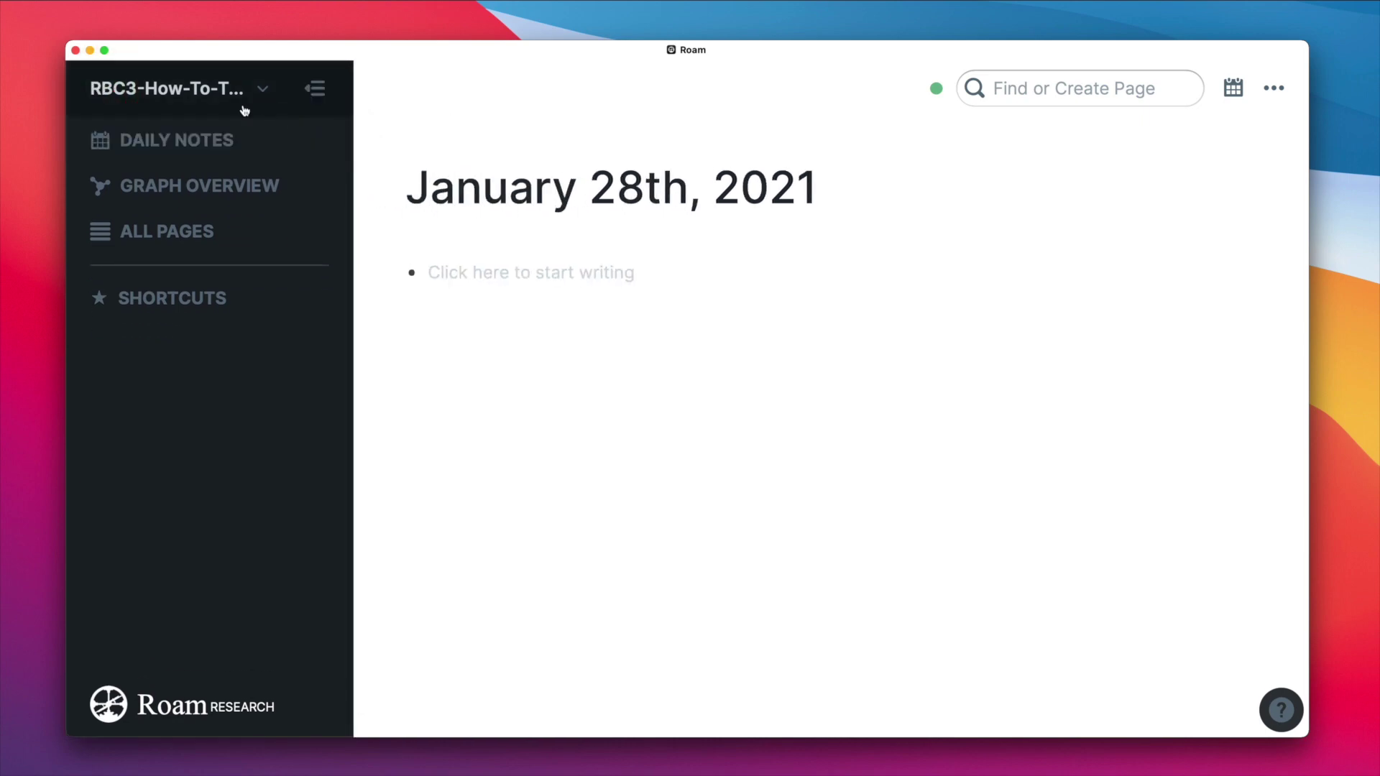
- Open and close the graphs dropdown, scroll the notes, then return to DAILY NOTES
click(263, 92)
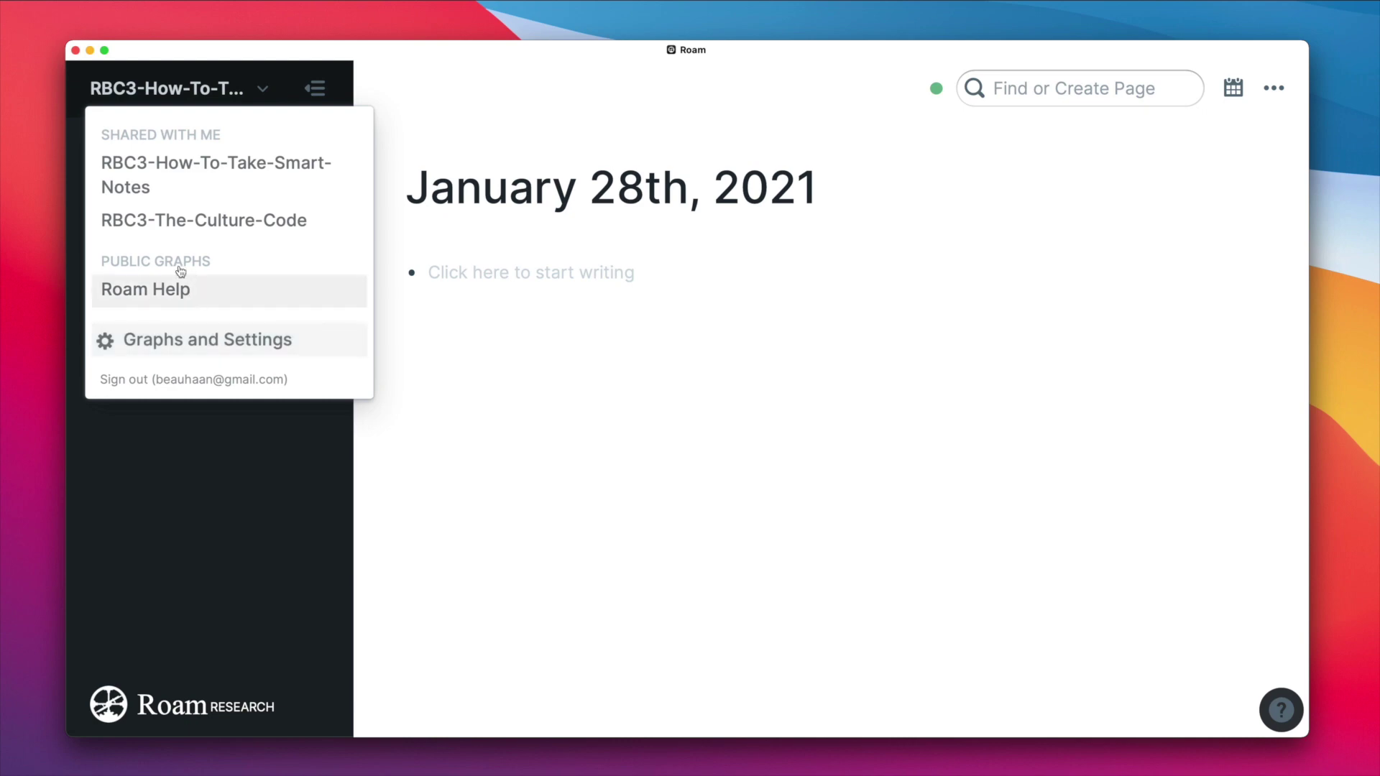
click(260, 89)
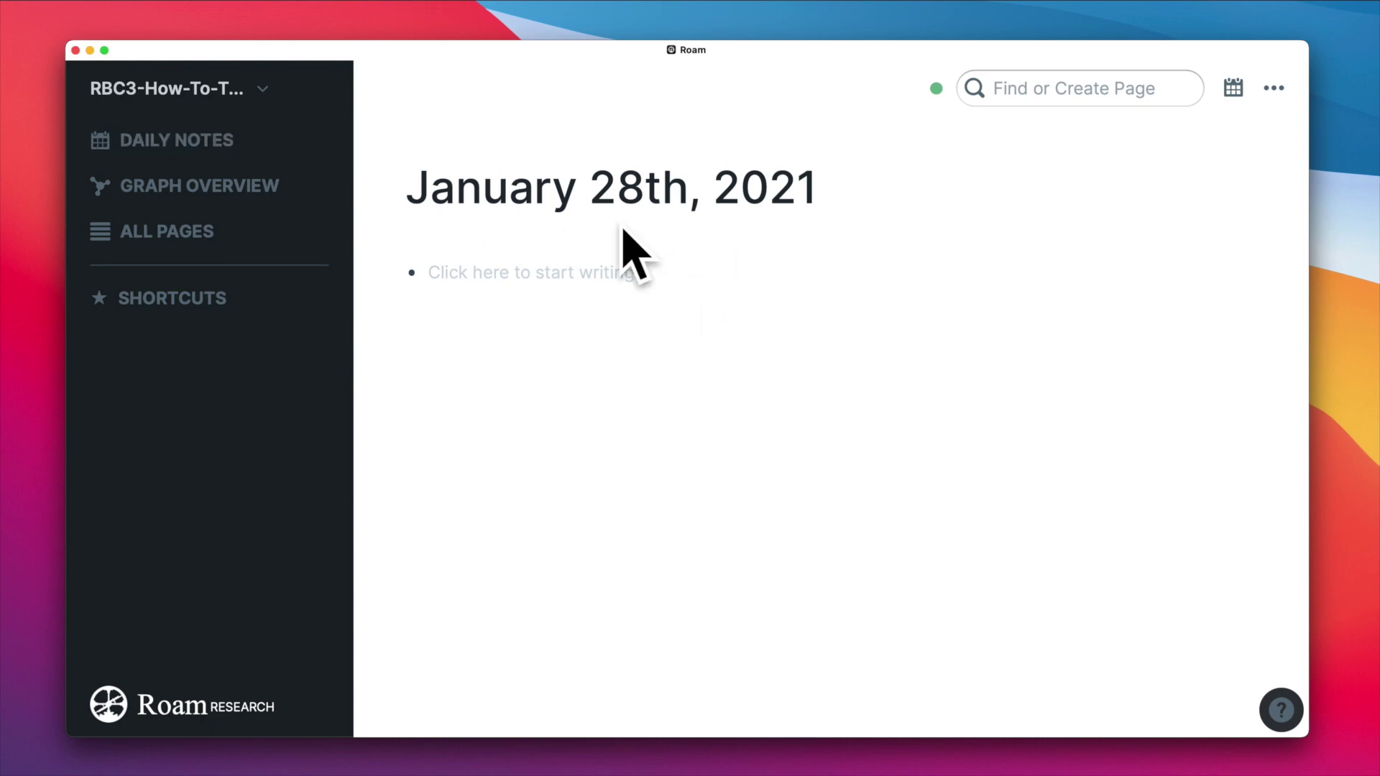
scroll(638, 325, down, 2)
scroll(639, 325, down, 5)
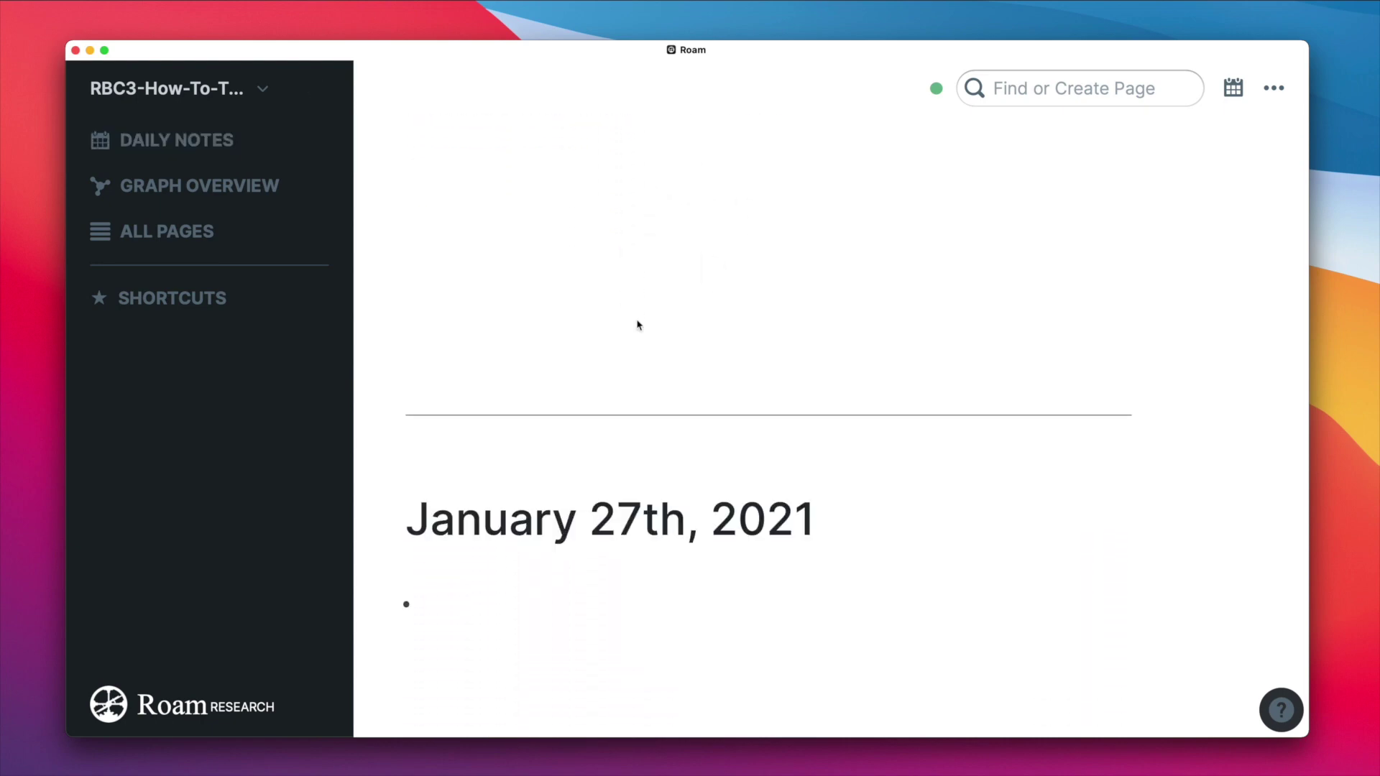
click(184, 140)
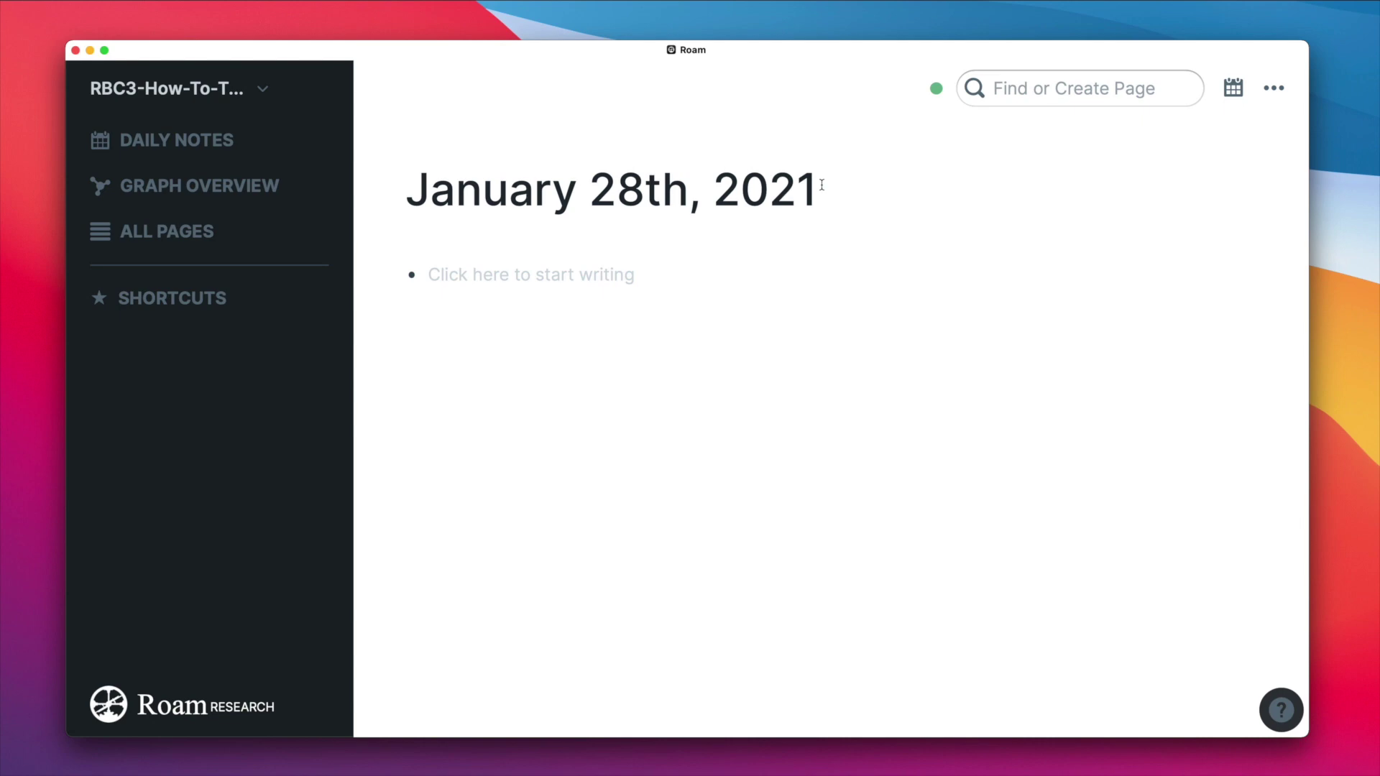
- Open GRAPH OVERVIEW and rearrange the linked-pages graph in the Cose layout
click(222, 188)
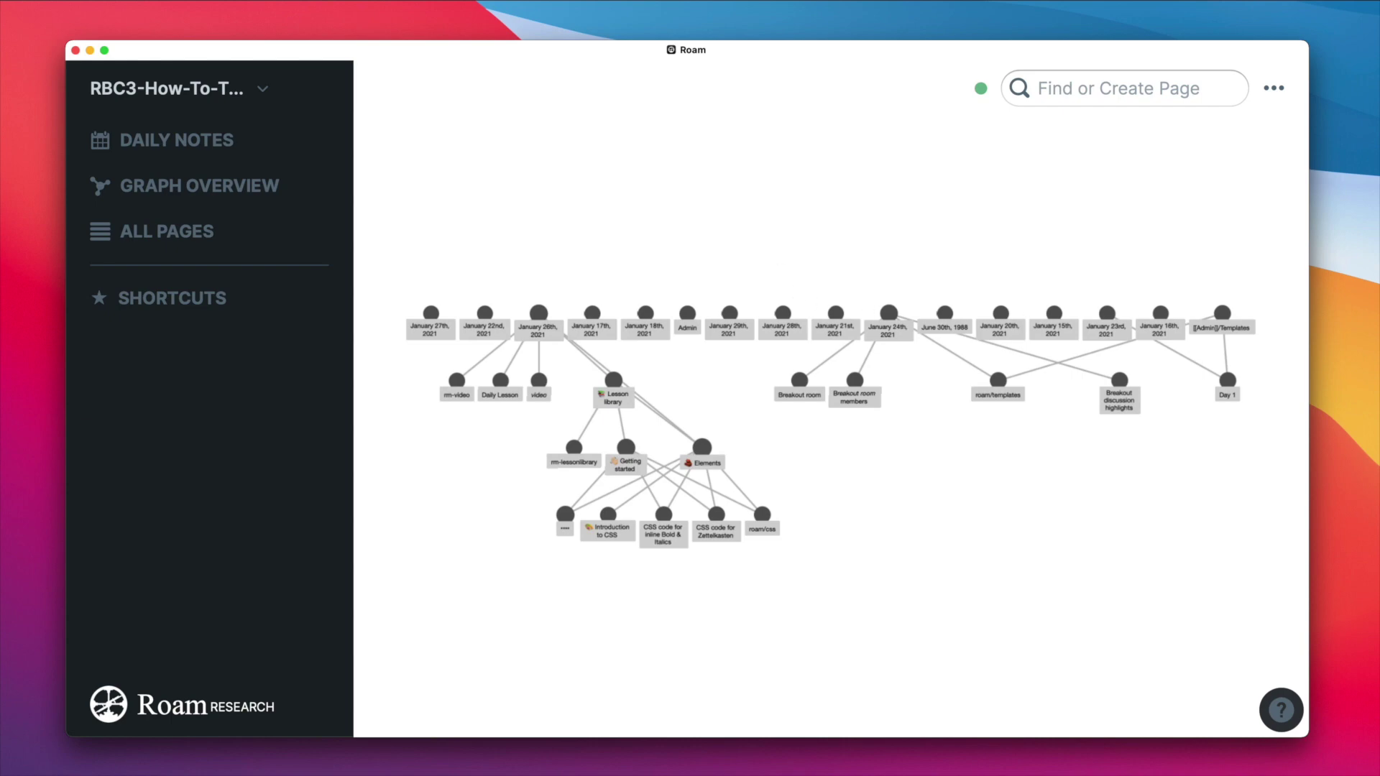
right_click(811, 218)
click(900, 277)
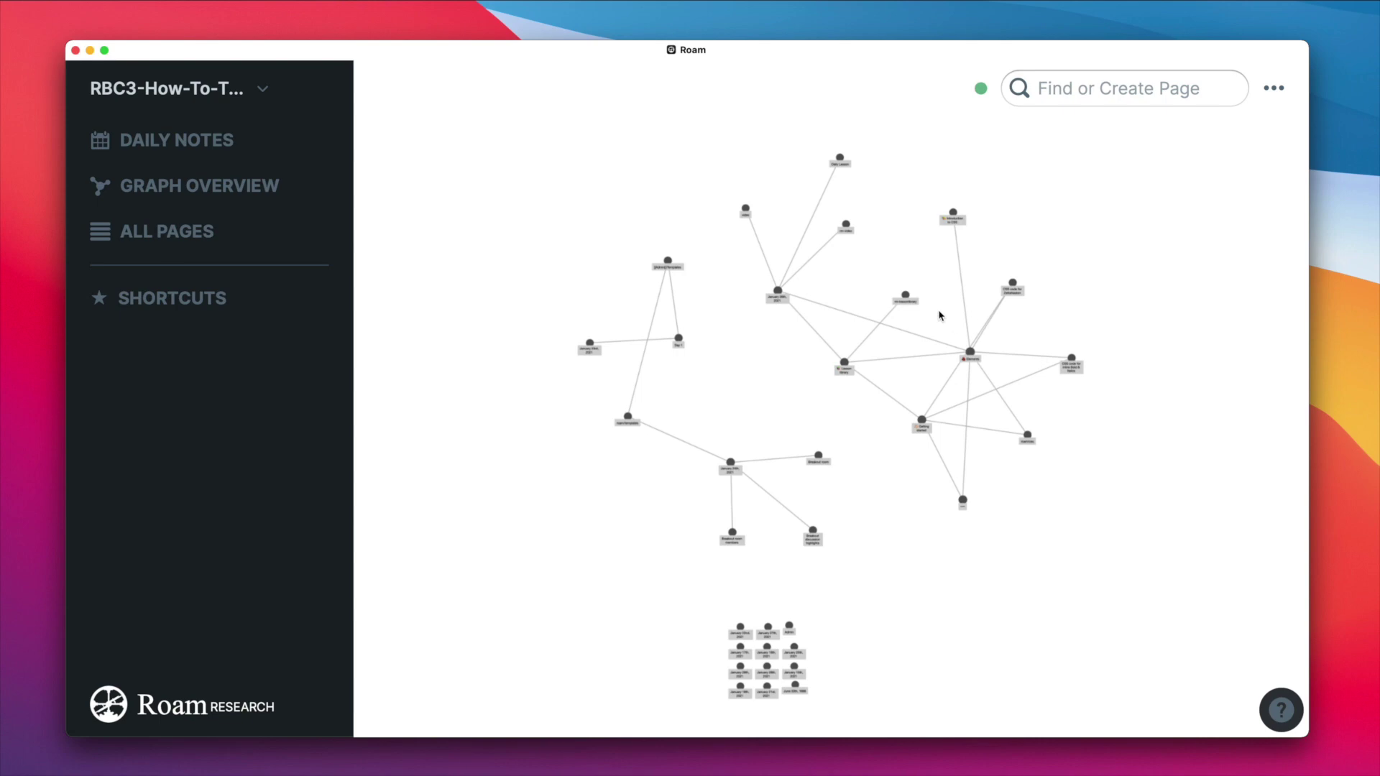
- Open ALL PAGES and scroll through the page table
click(173, 236)
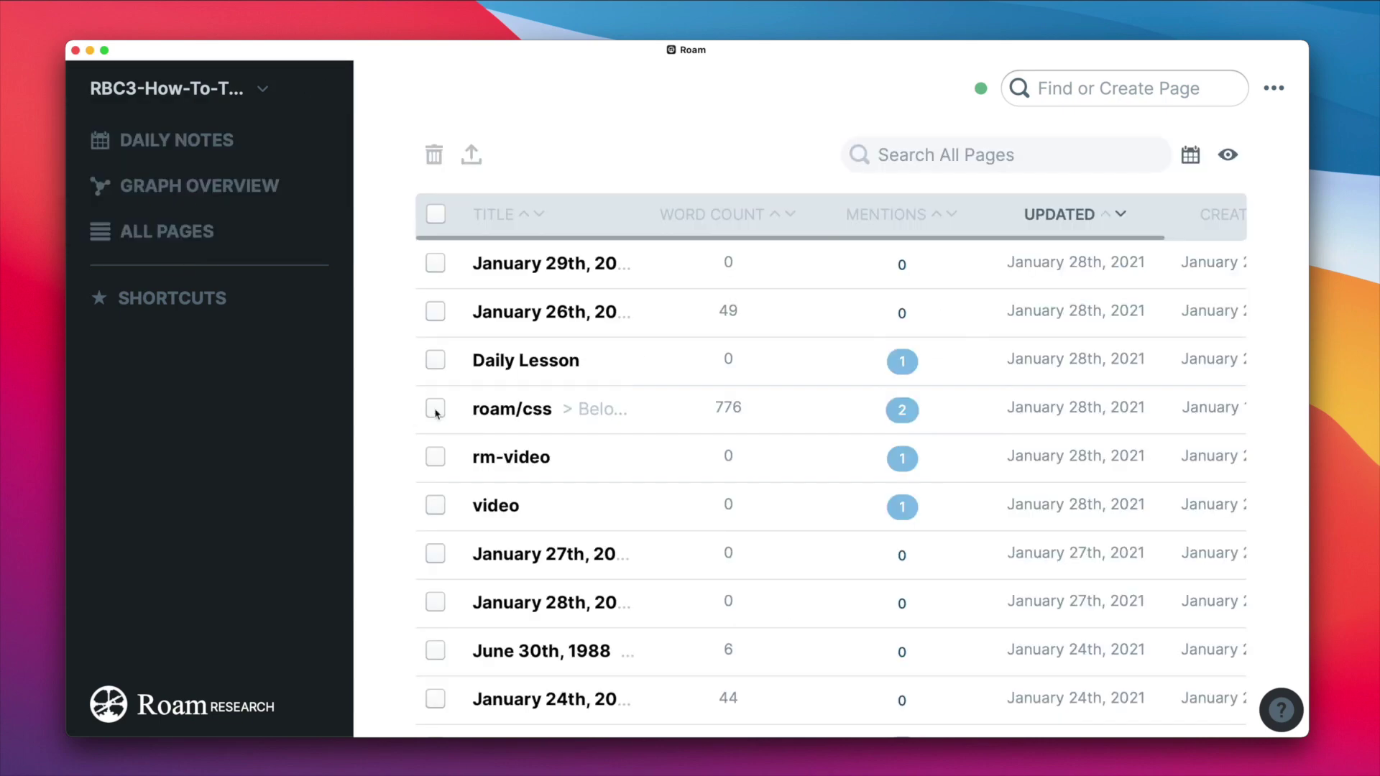
scroll(780, 407, down, 3)
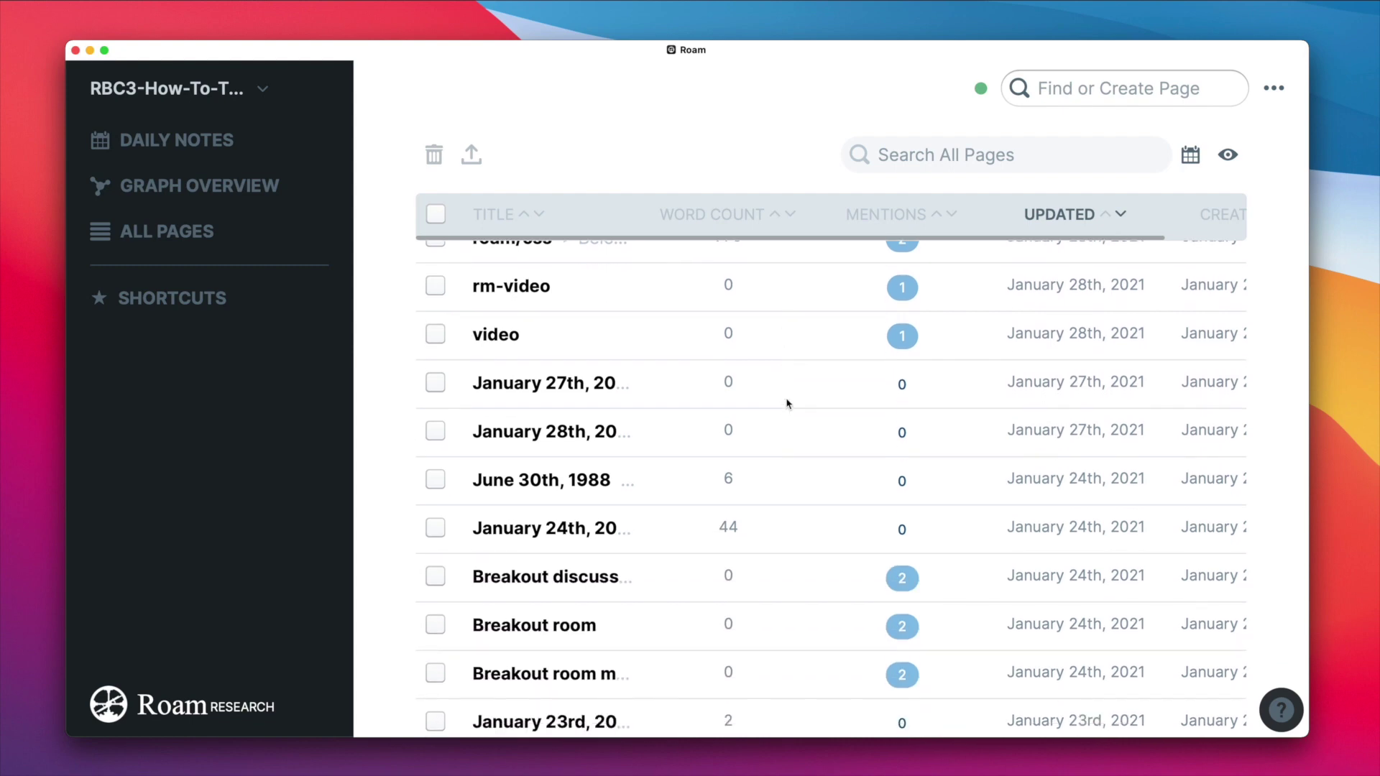
scroll(785, 400, up, 2)
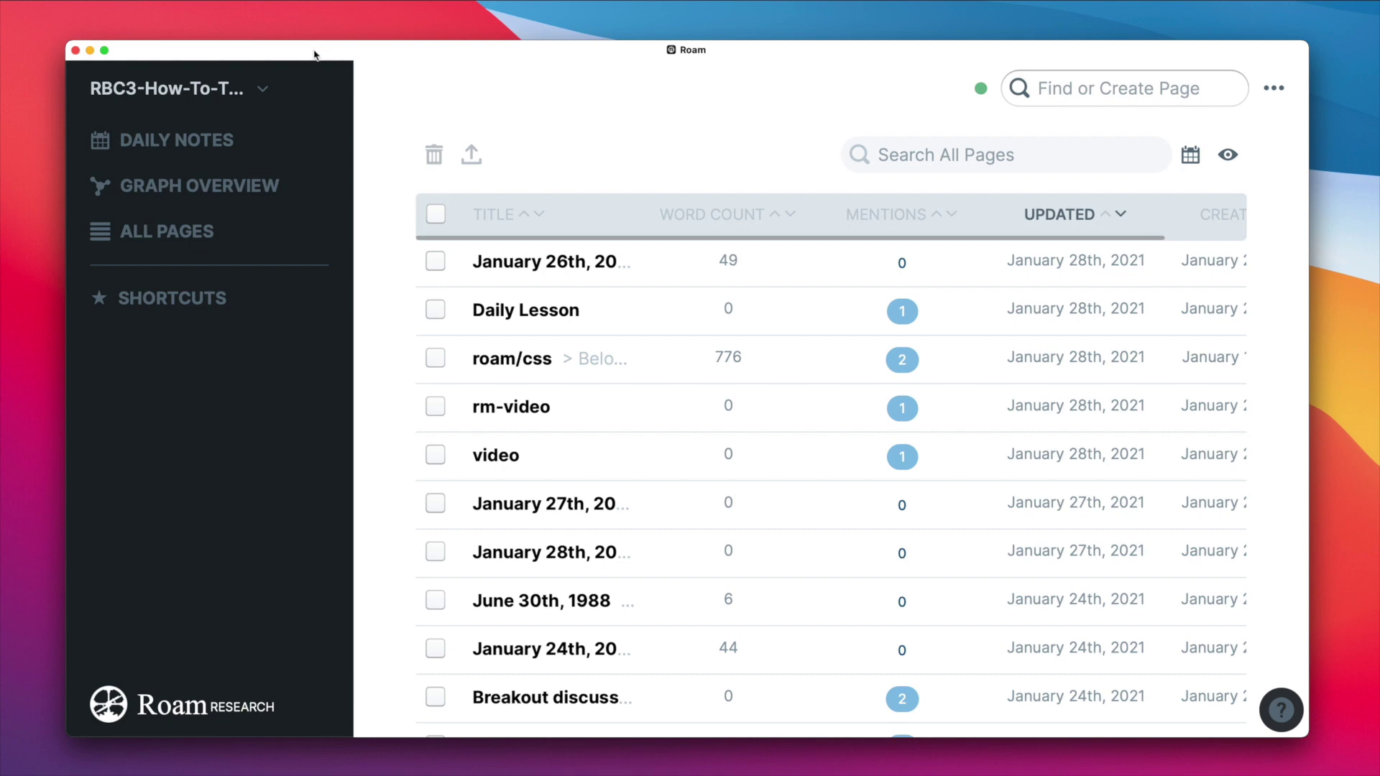
- Collapse the sidebar and return to the January 28th, 2021 daily note
click(329, 88)
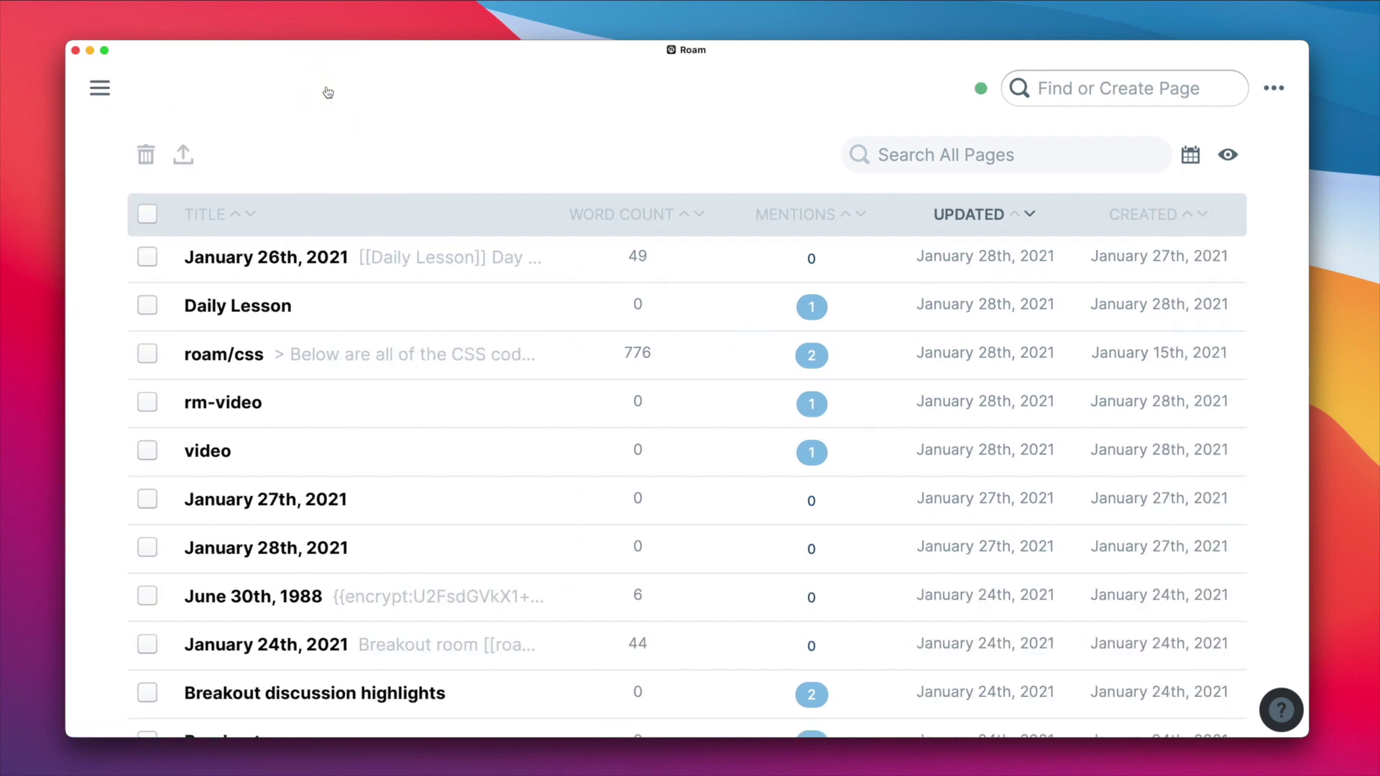
mouse_move(99, 88)
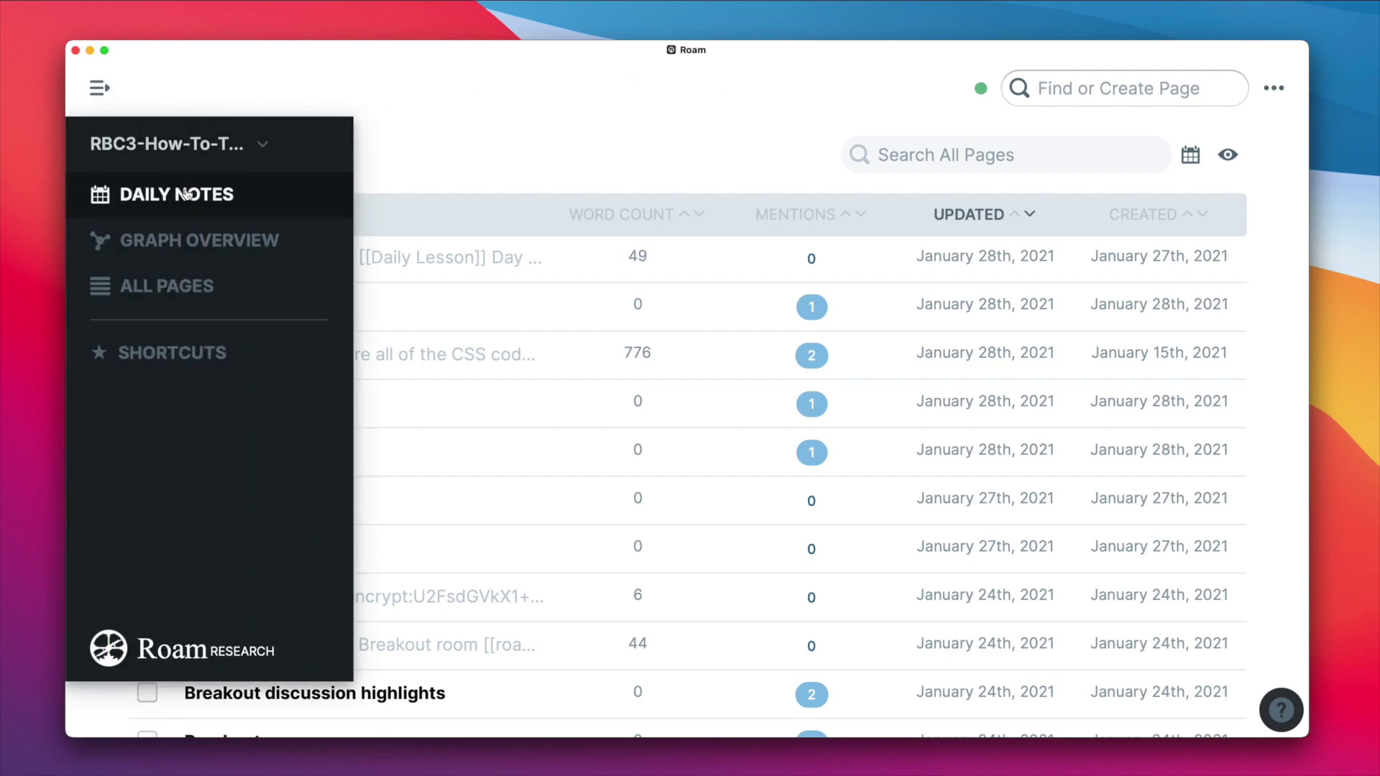
click(181, 194)
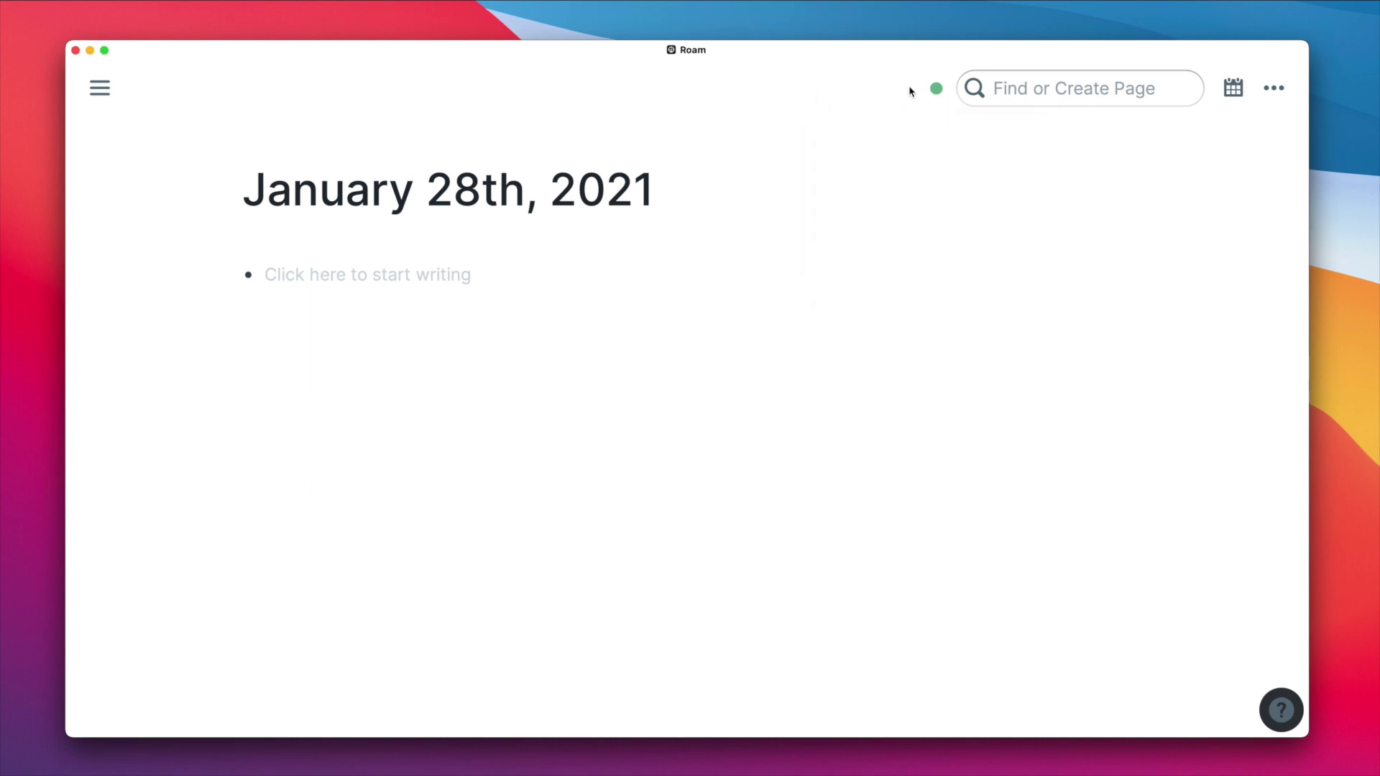
mouse_move(932, 101)
- Close the page search and jump to tomorrow's note, January 29th, 2021, via the calendar
click(1034, 90)
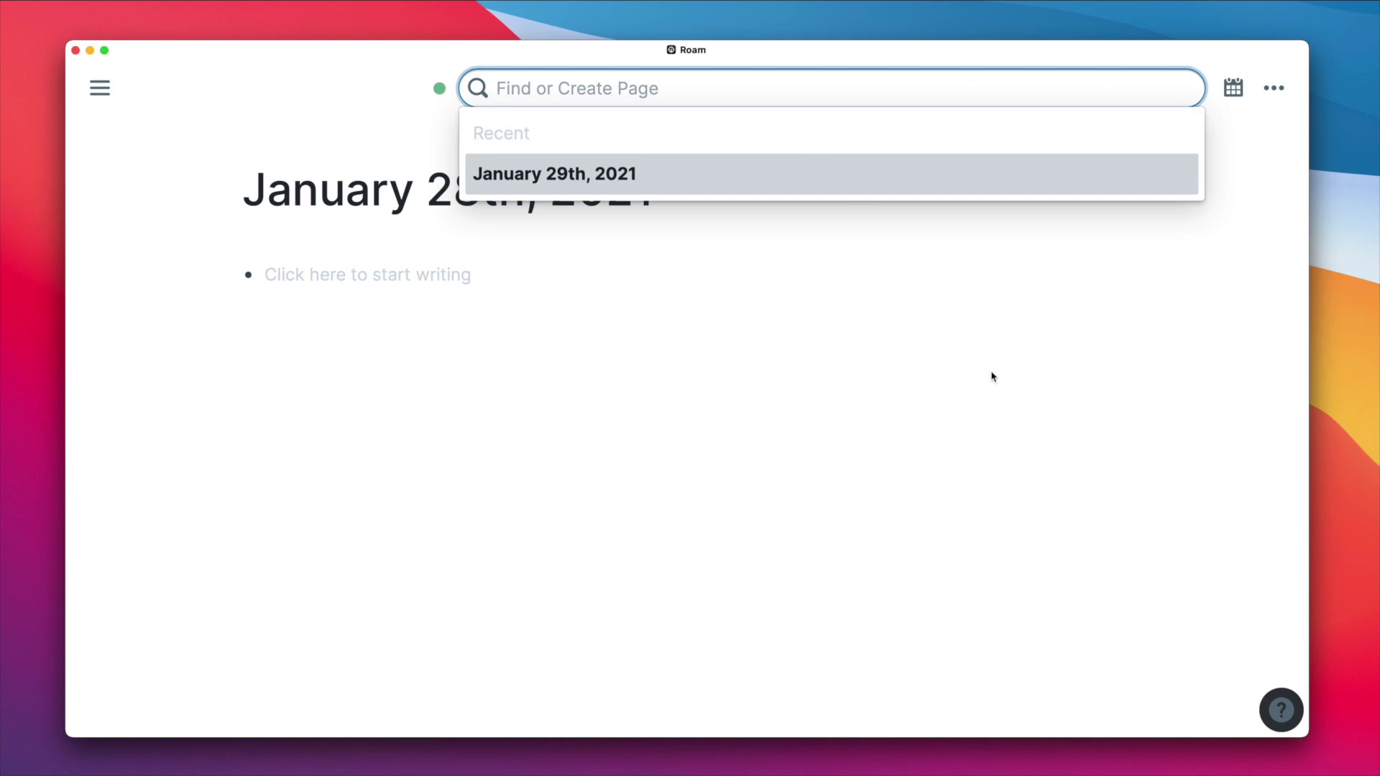
click(1032, 358)
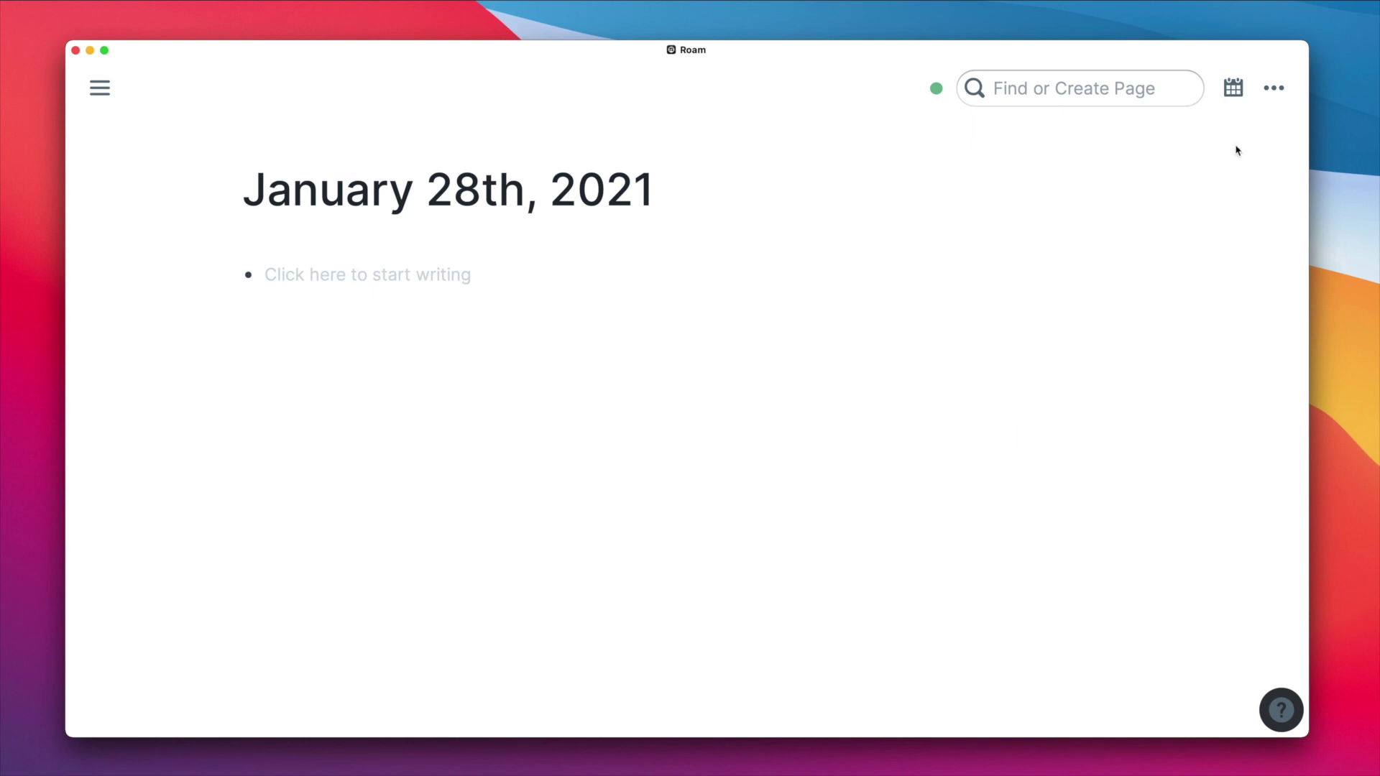
click(1242, 89)
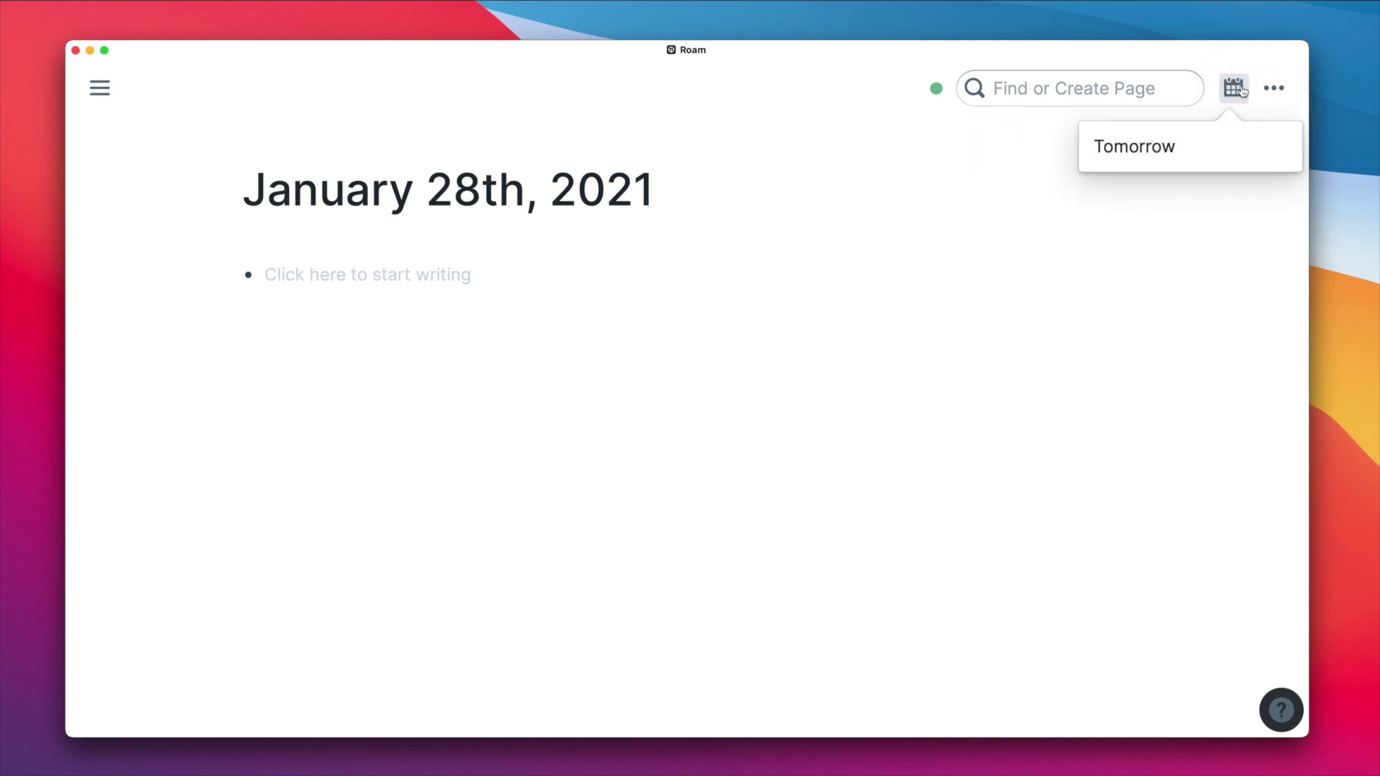
click(1156, 157)
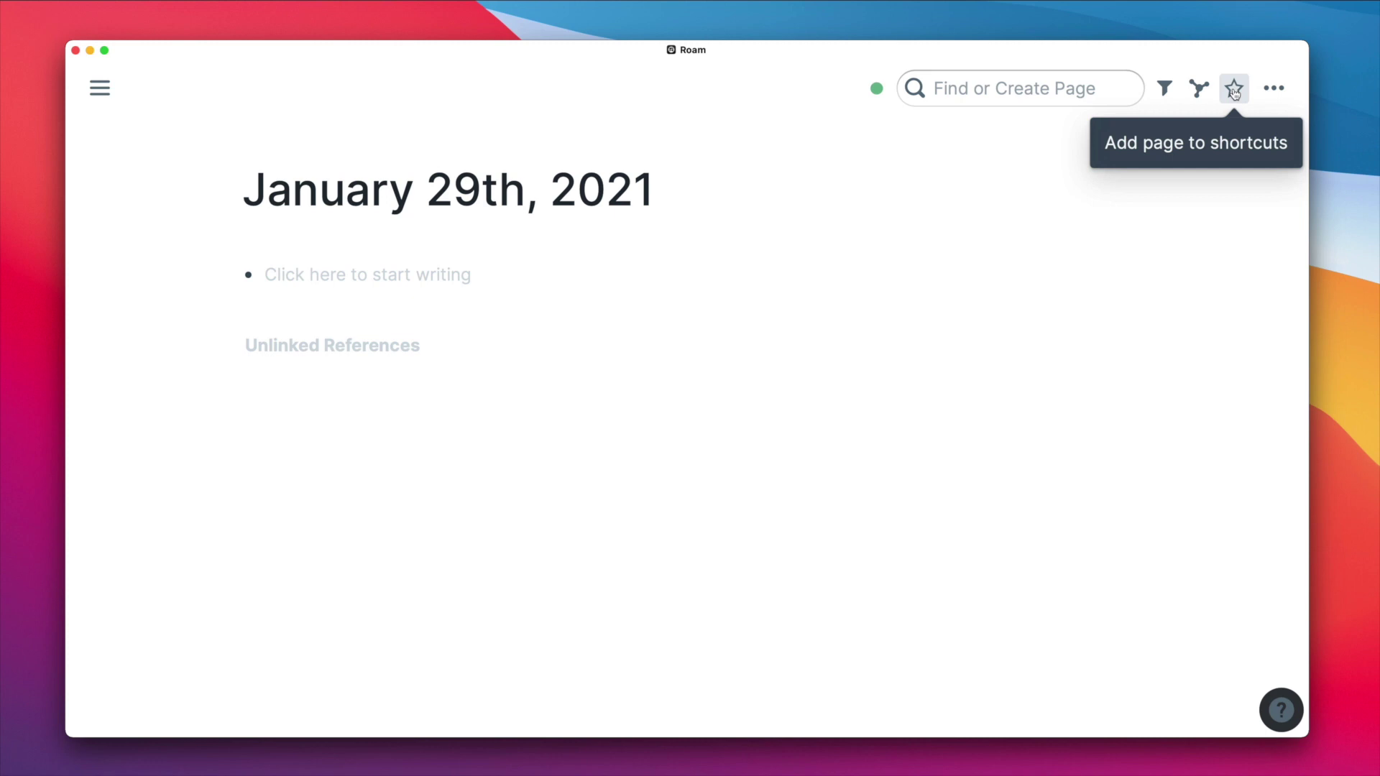
- Show the right sidebar from the '...' menu, hide it, and reopen the '...' menu
click(1271, 96)
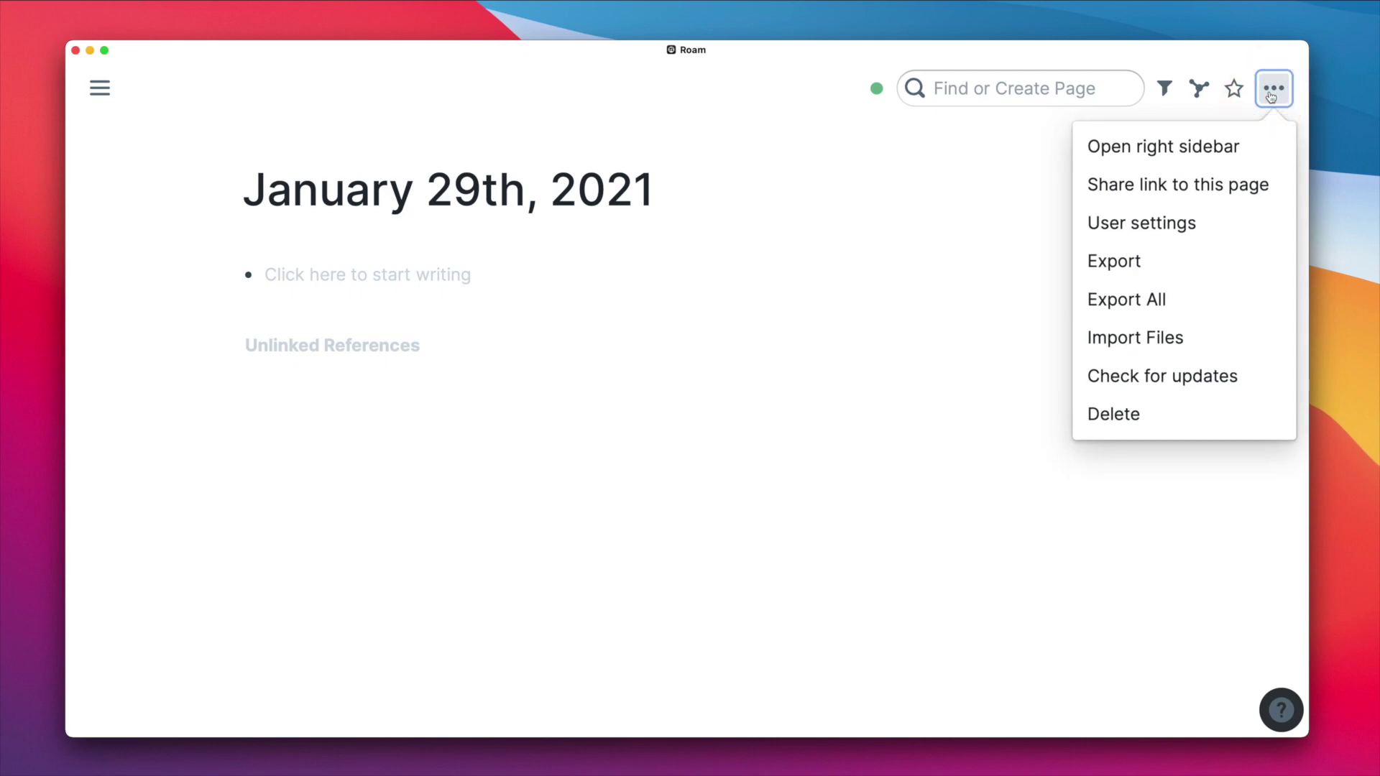
click(1194, 147)
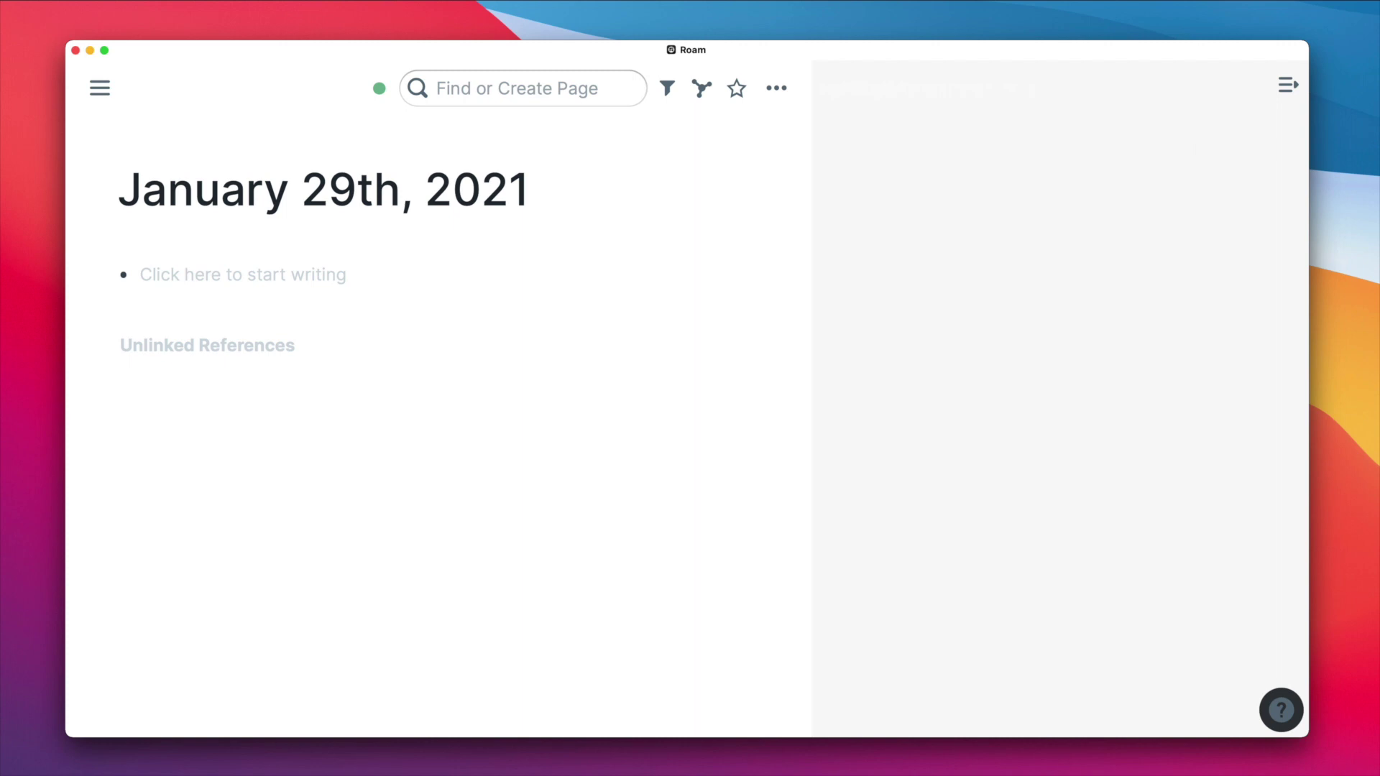
click(1288, 86)
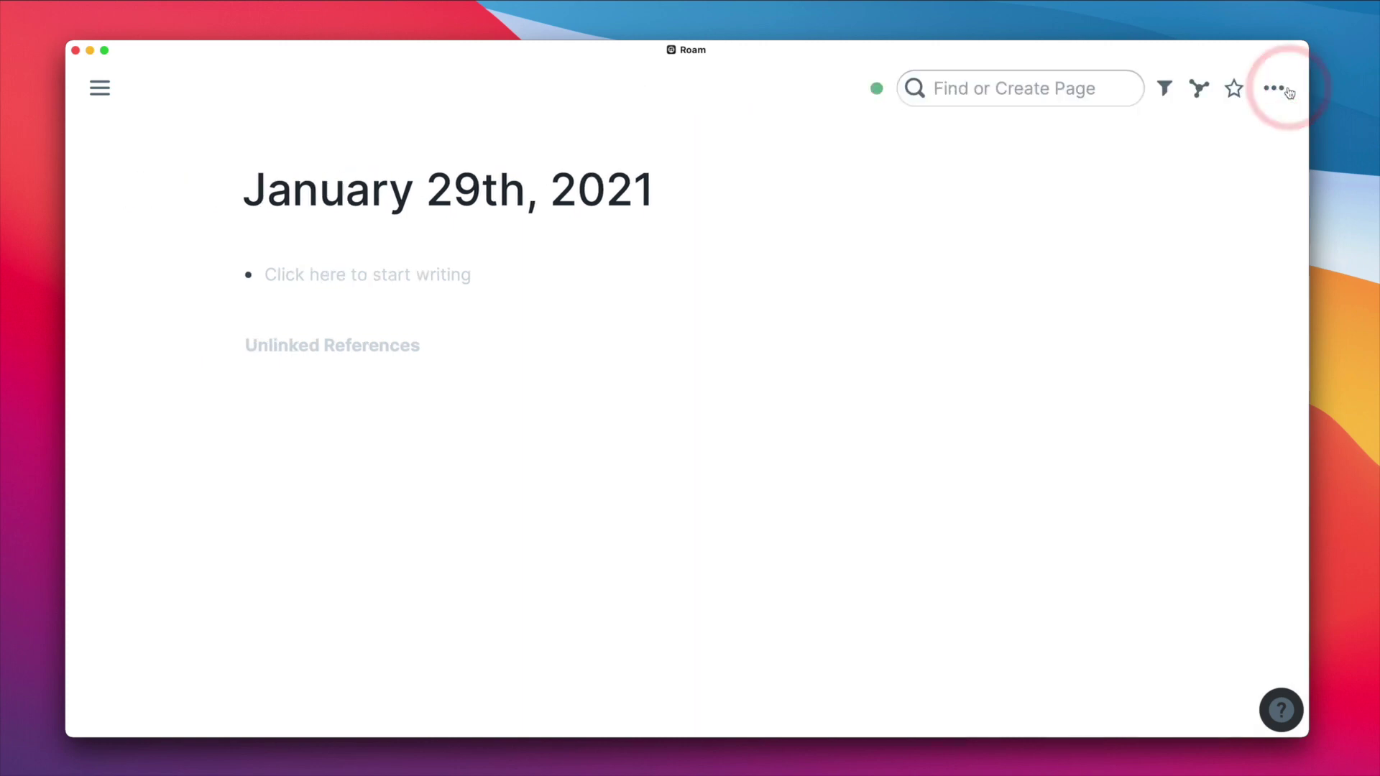
click(1273, 88)
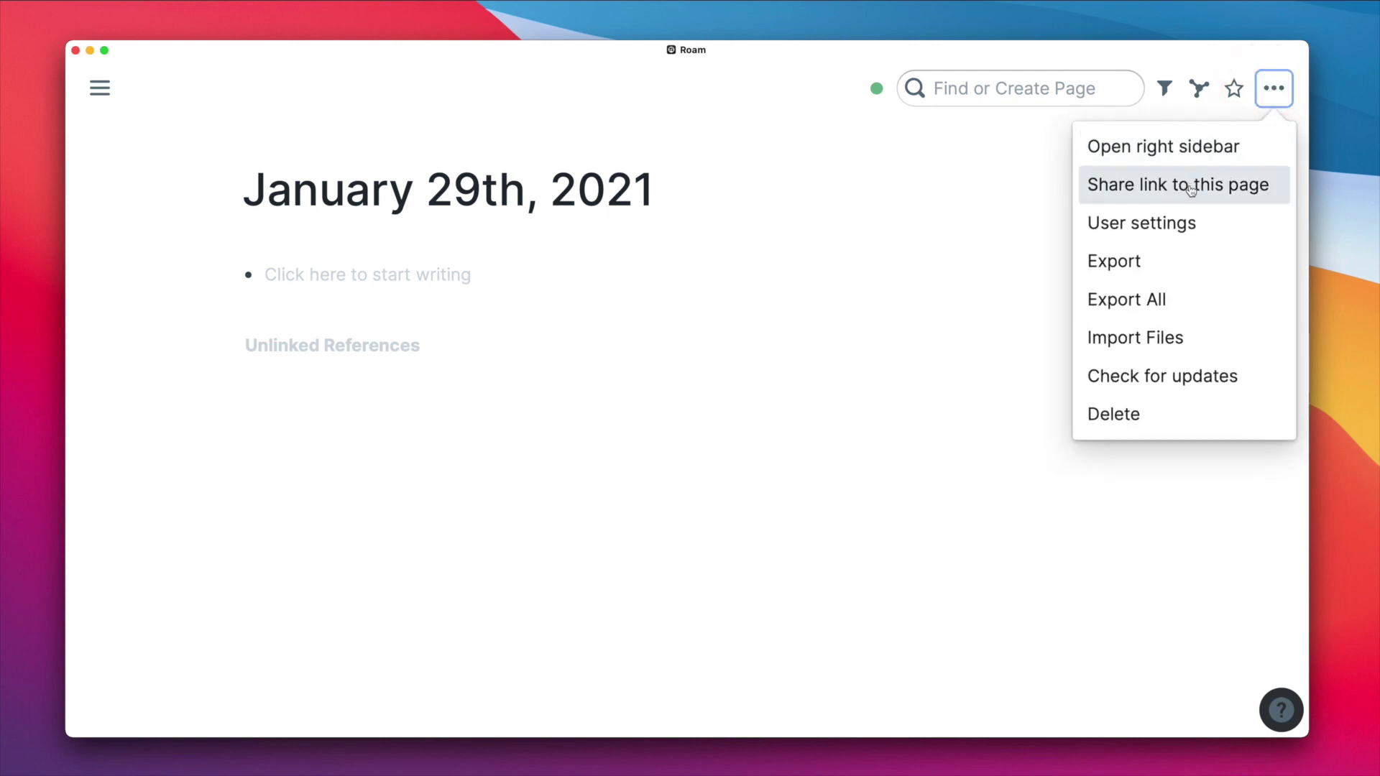
- Open User settings and enter a display name
click(1171, 227)
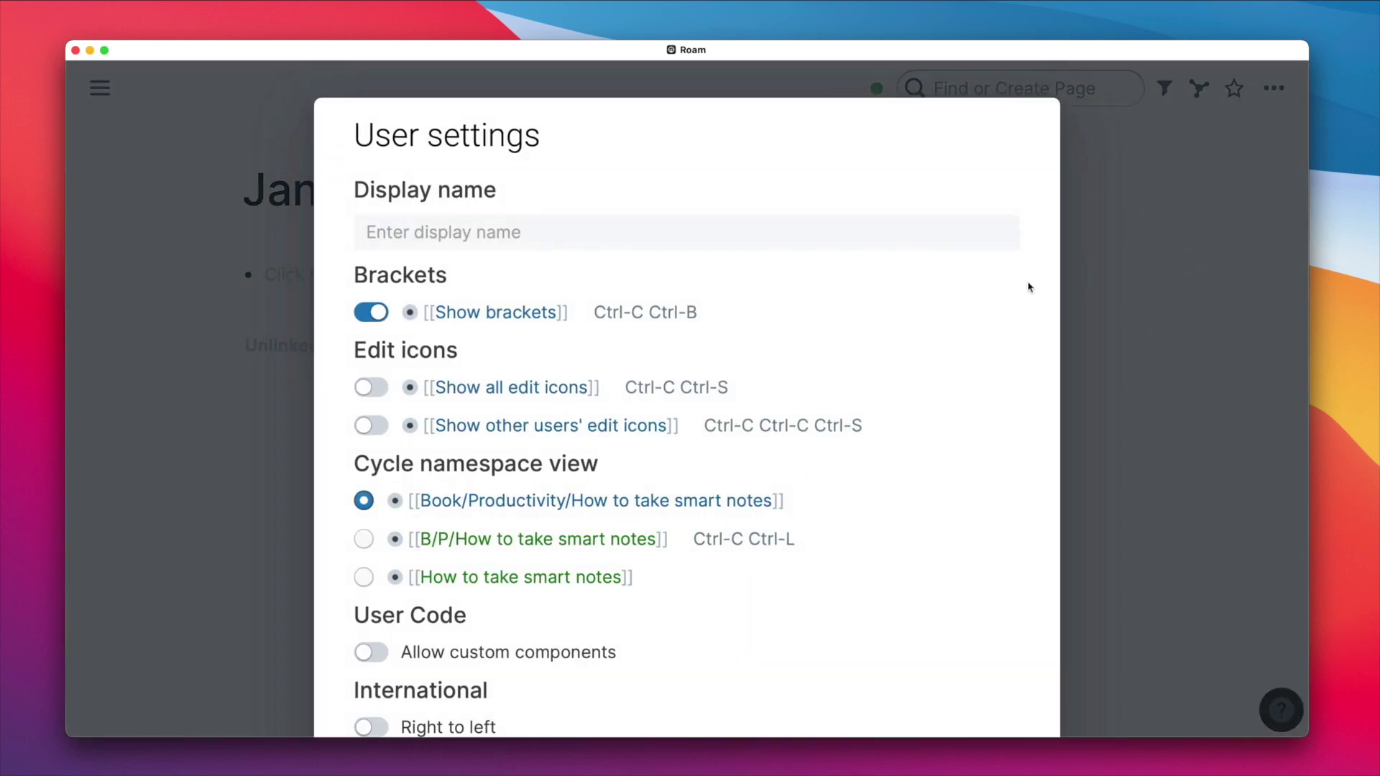
click(671, 230)
text(B)
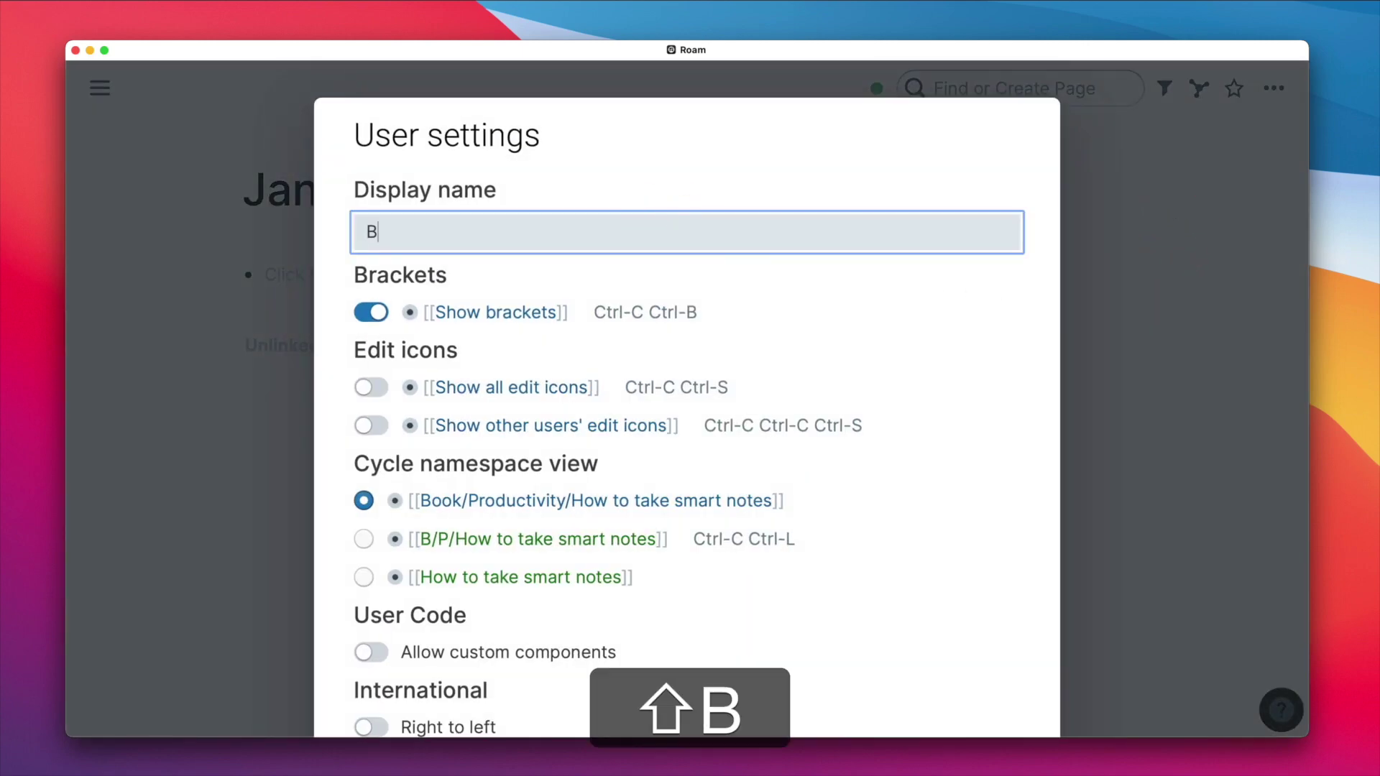
text(eau Haan)
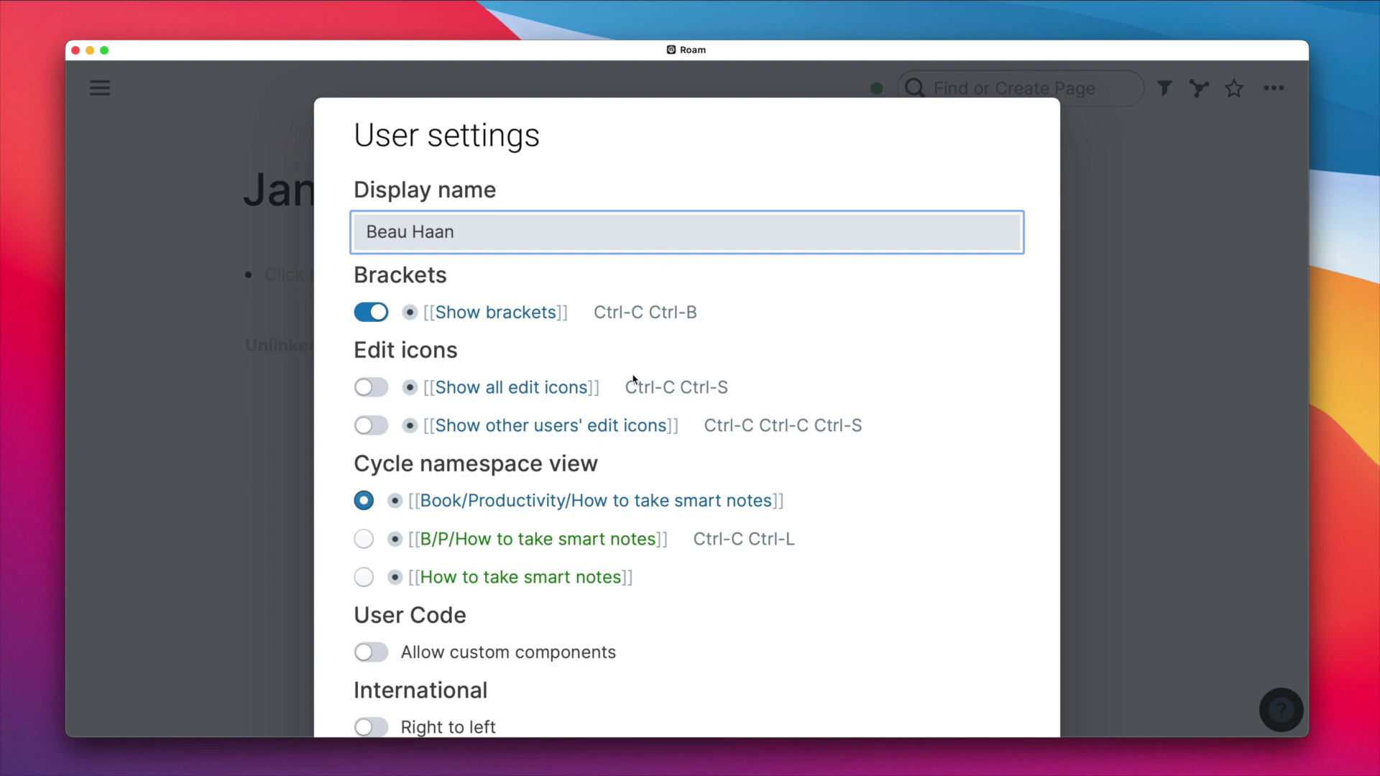
- Toggle Show brackets and both edit-icon switches off and back on, leaving them unchanged
click(370, 311)
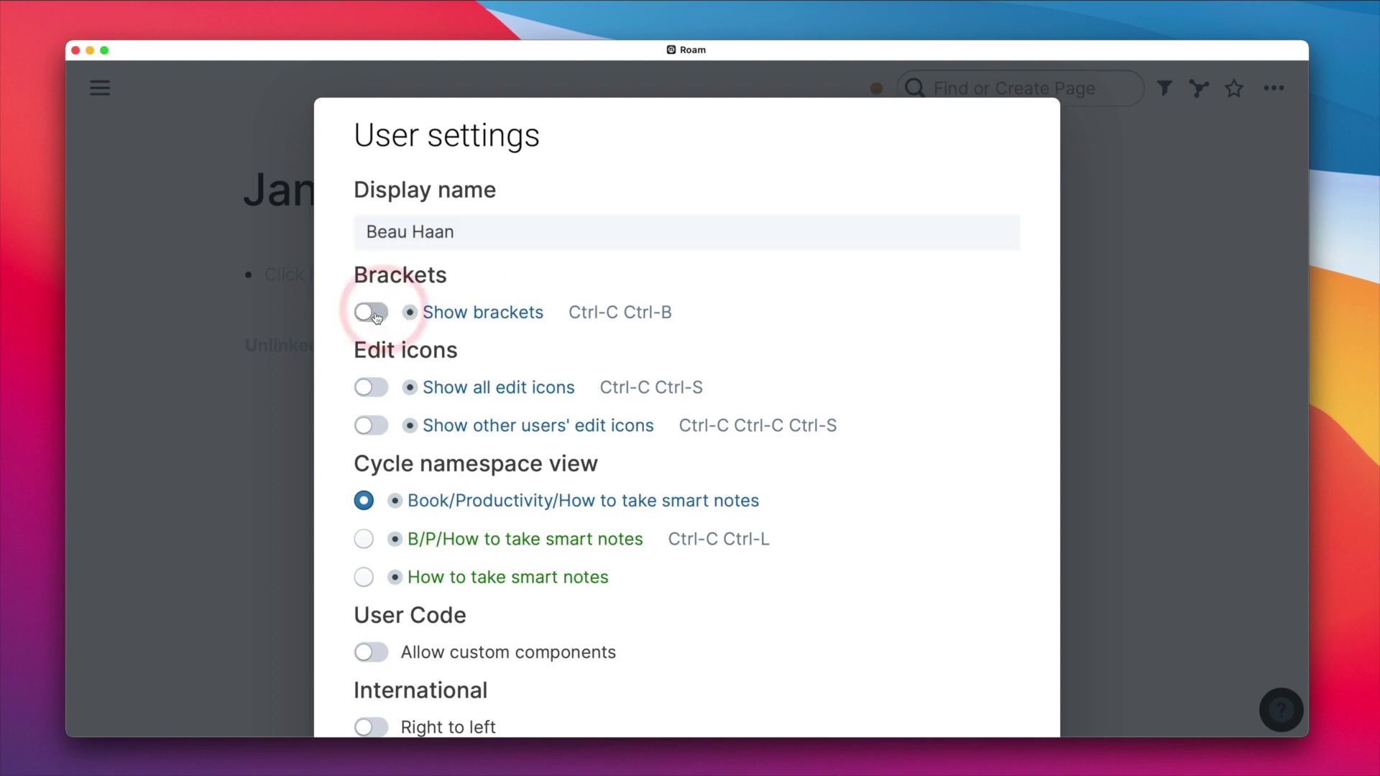
click(371, 312)
click(371, 387)
click(371, 388)
click(371, 425)
click(371, 425)
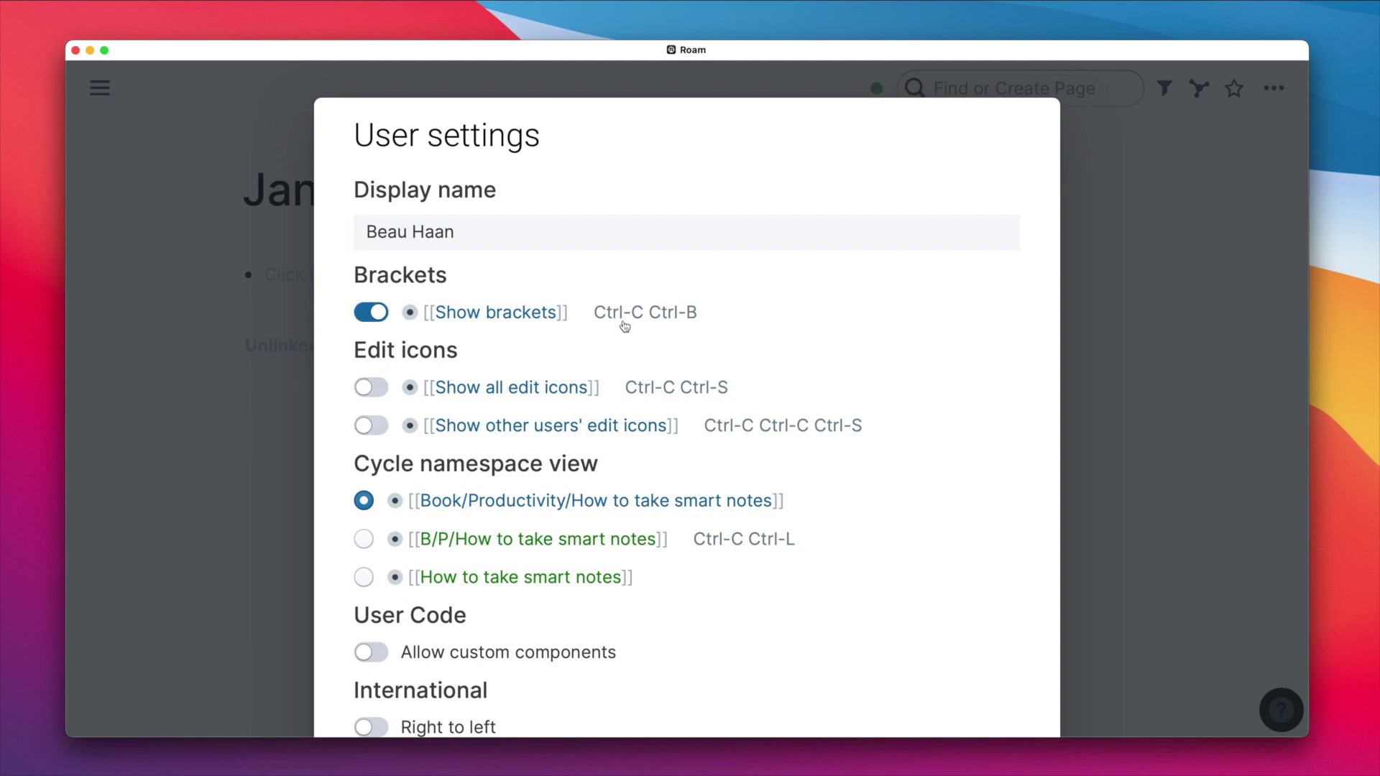
click(370, 315)
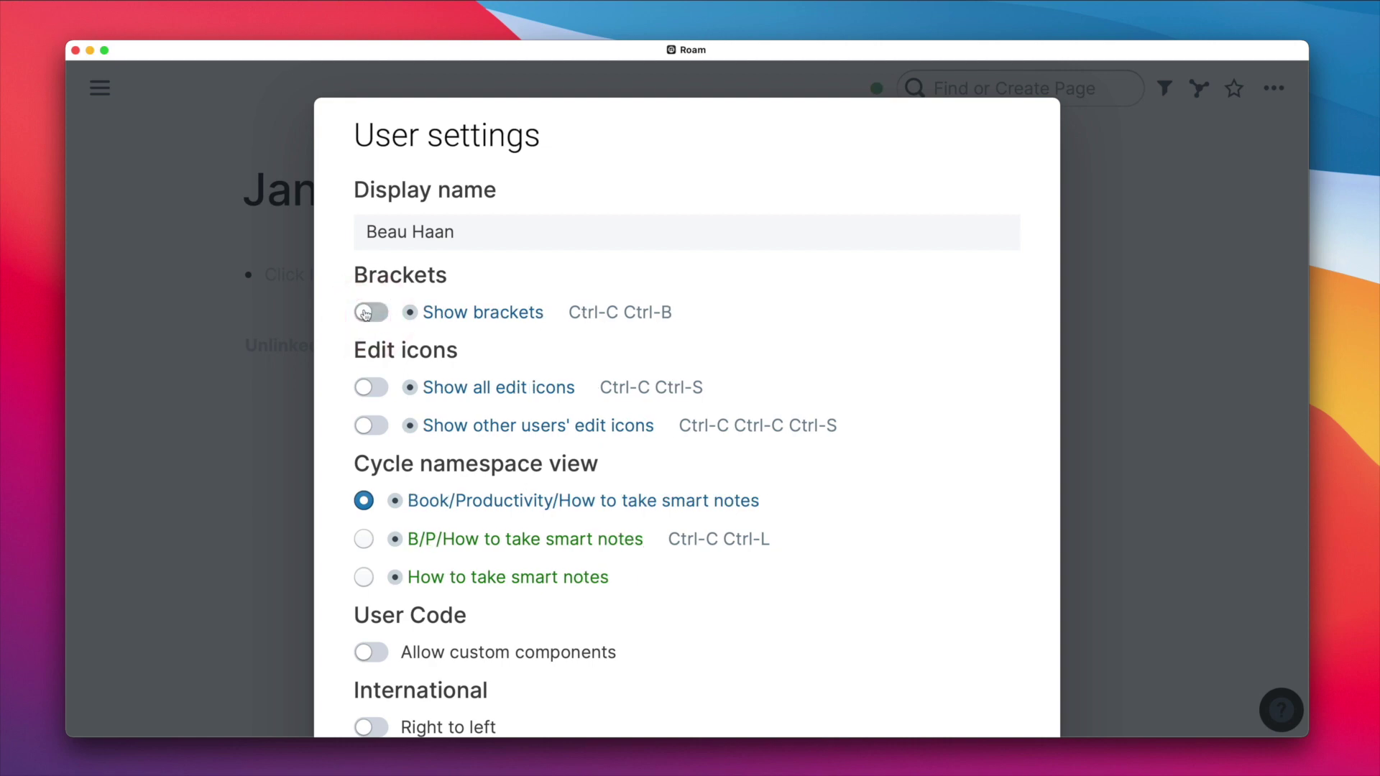
click(367, 315)
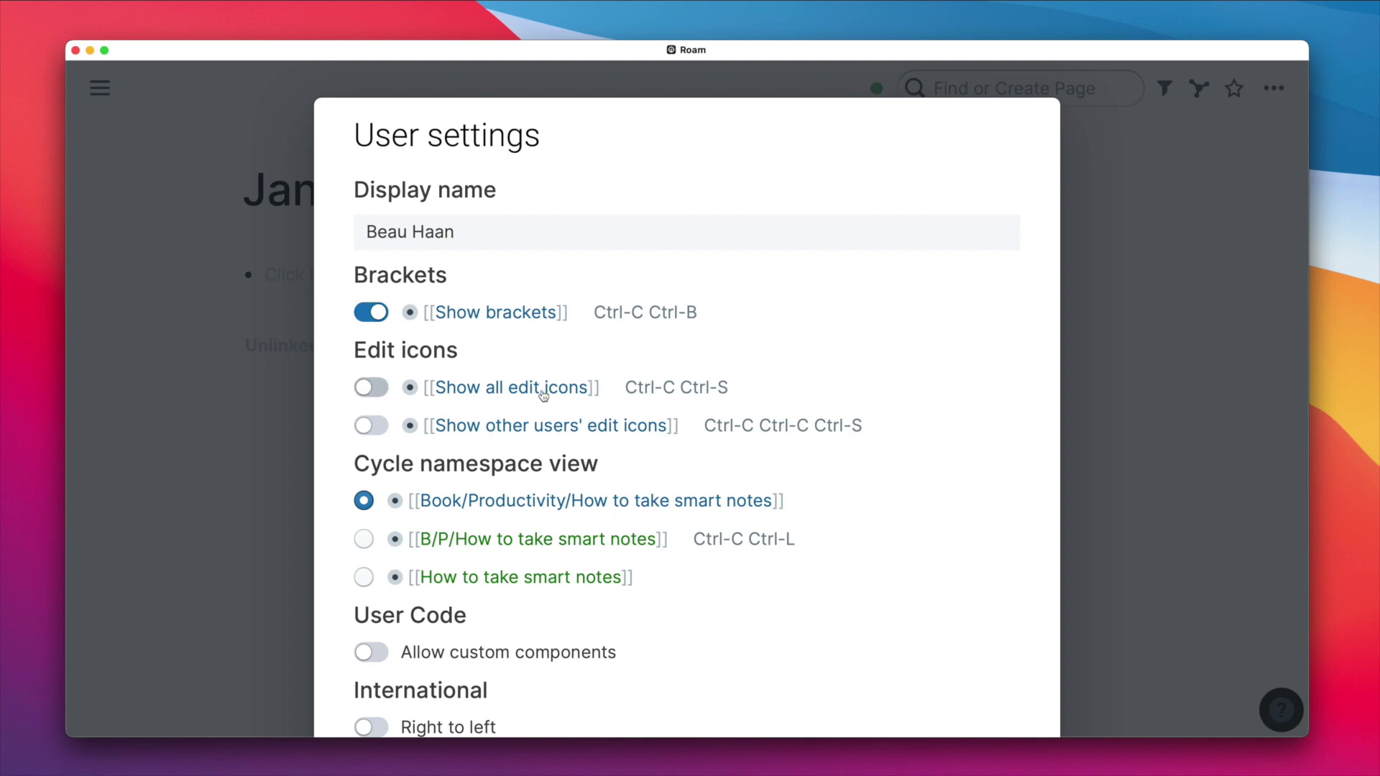
scroll(549, 394, down, 3)
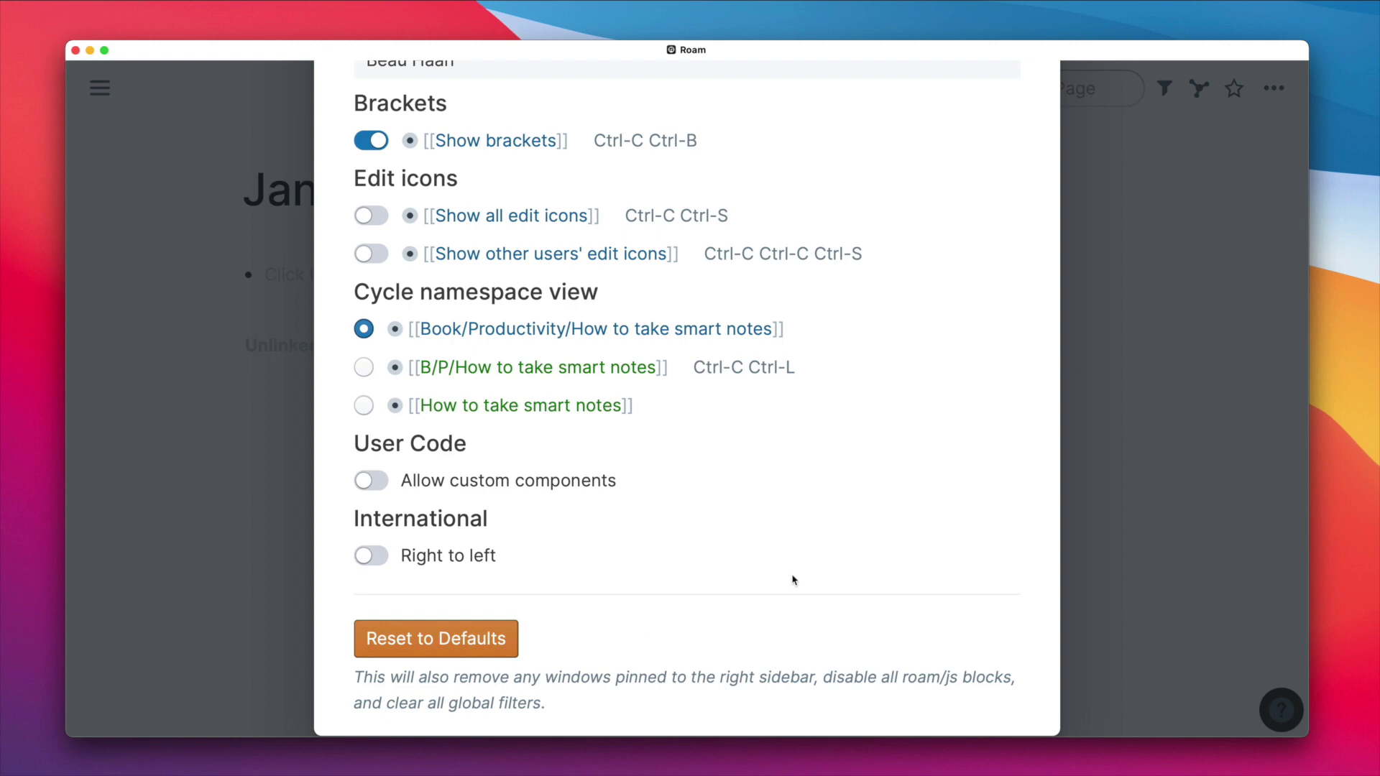
scroll(784, 543, up, 3)
- Close User settings, run Check for updates, and dismiss the up-to-date notice
click(1155, 247)
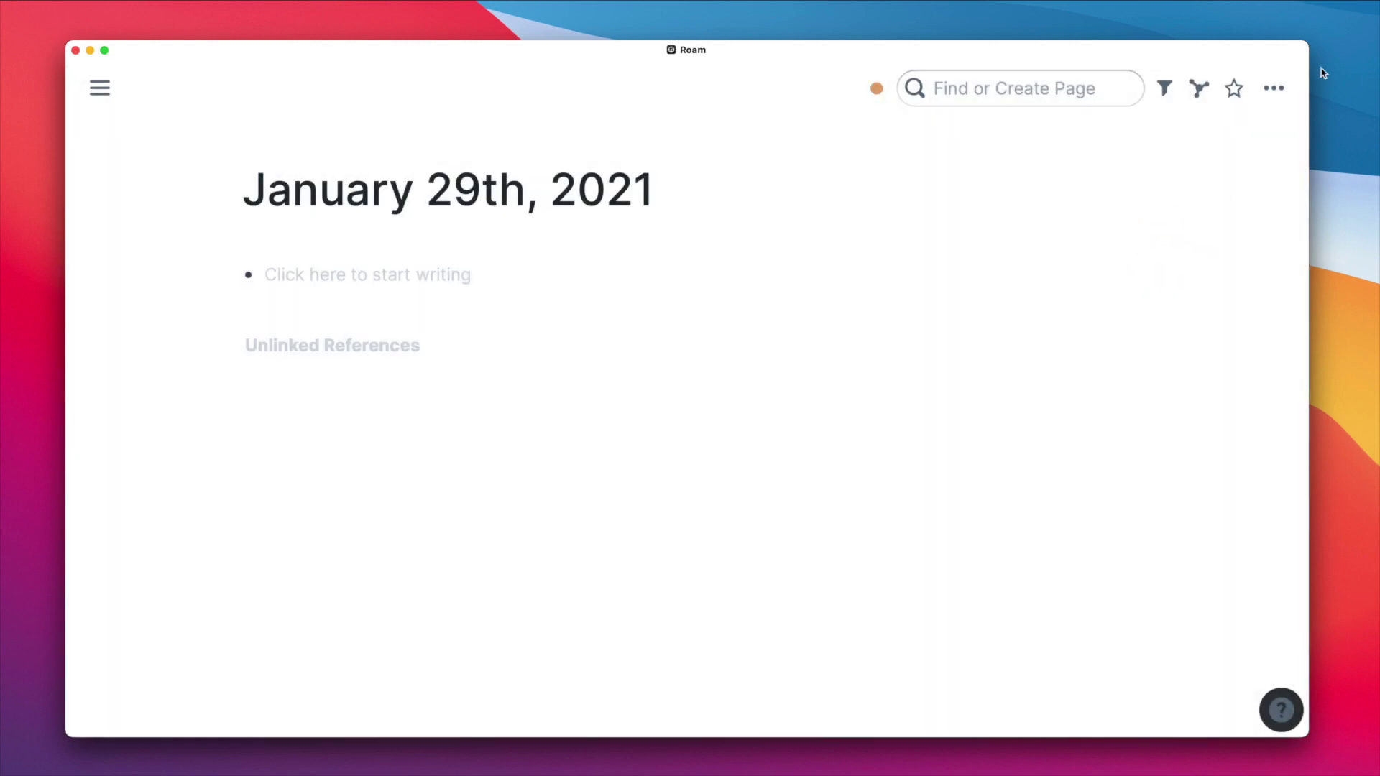
click(1274, 89)
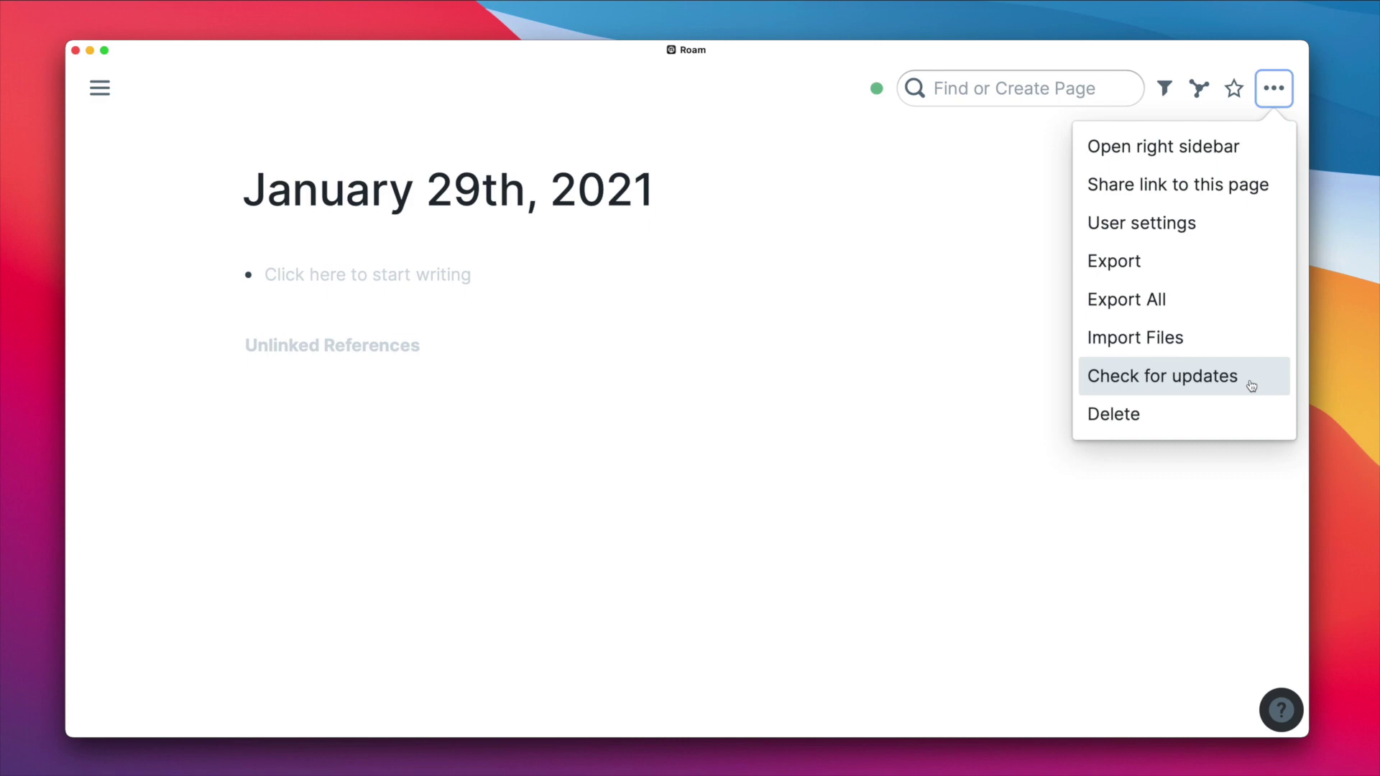
click(1251, 386)
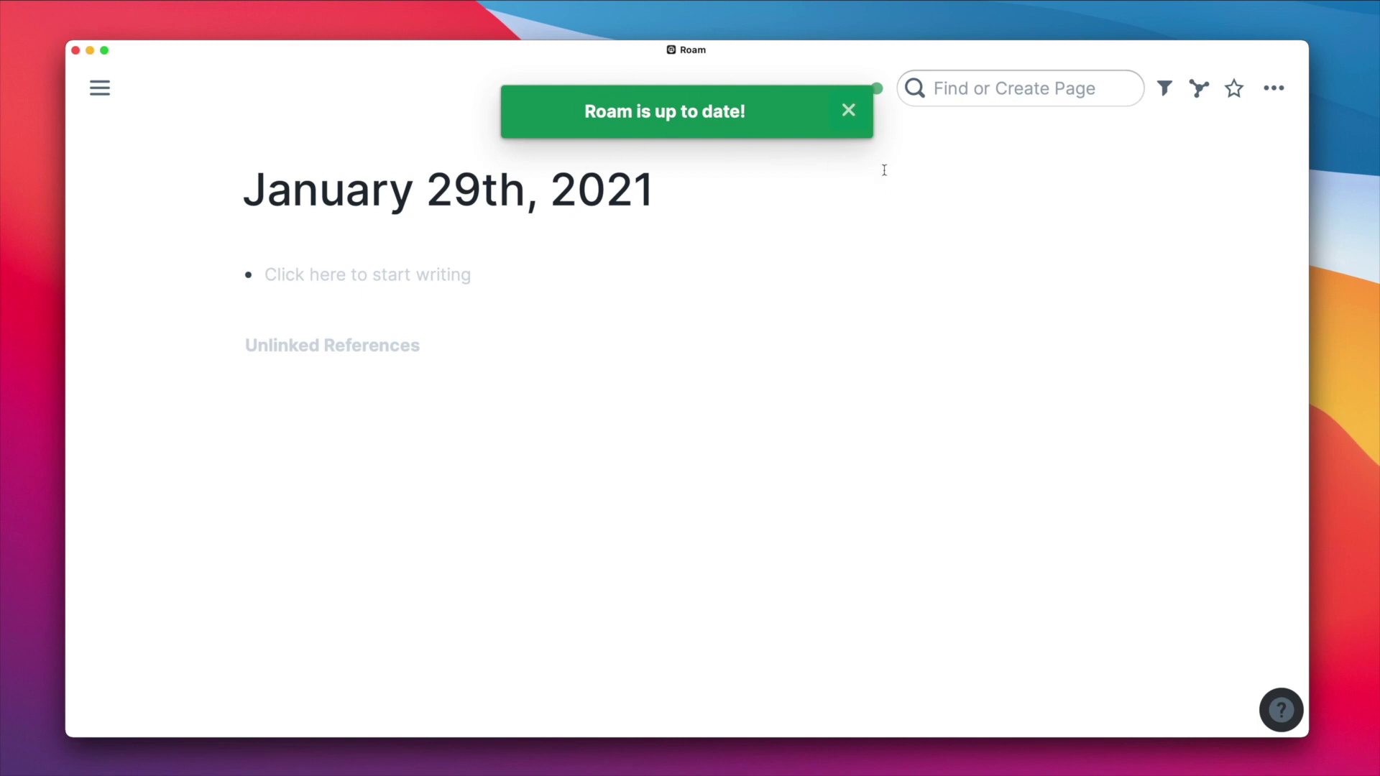
click(849, 111)
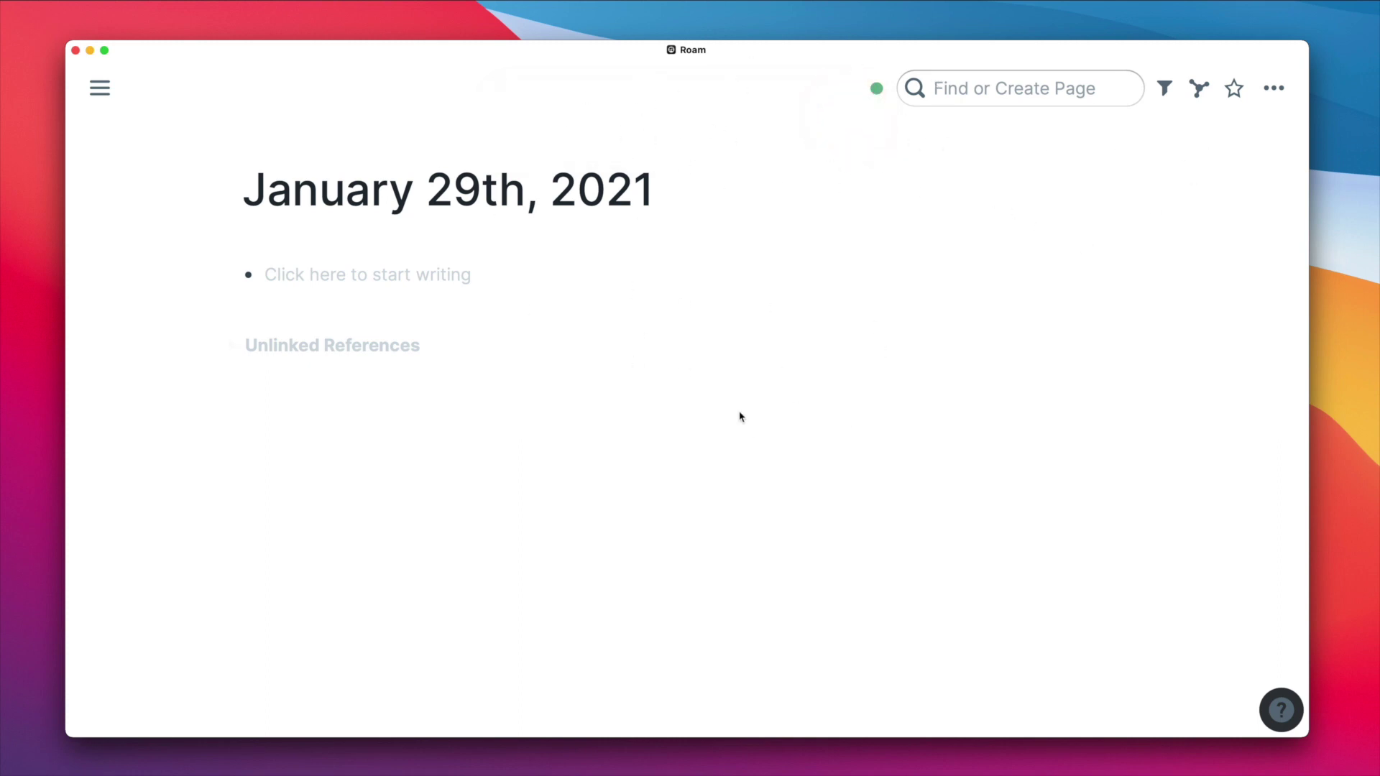
- Run Check for updates once more and dismiss the up-to-date notice
click(1275, 87)
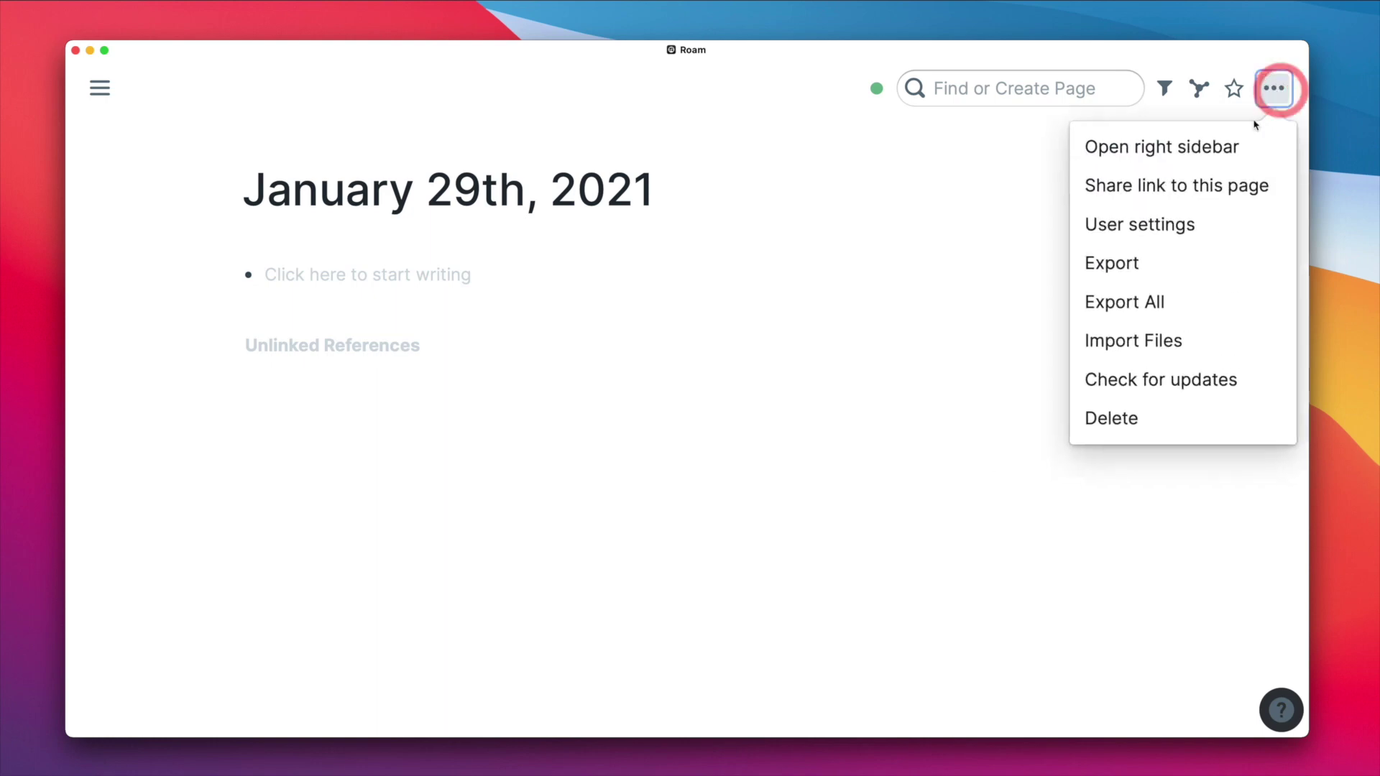
click(1222, 376)
click(847, 108)
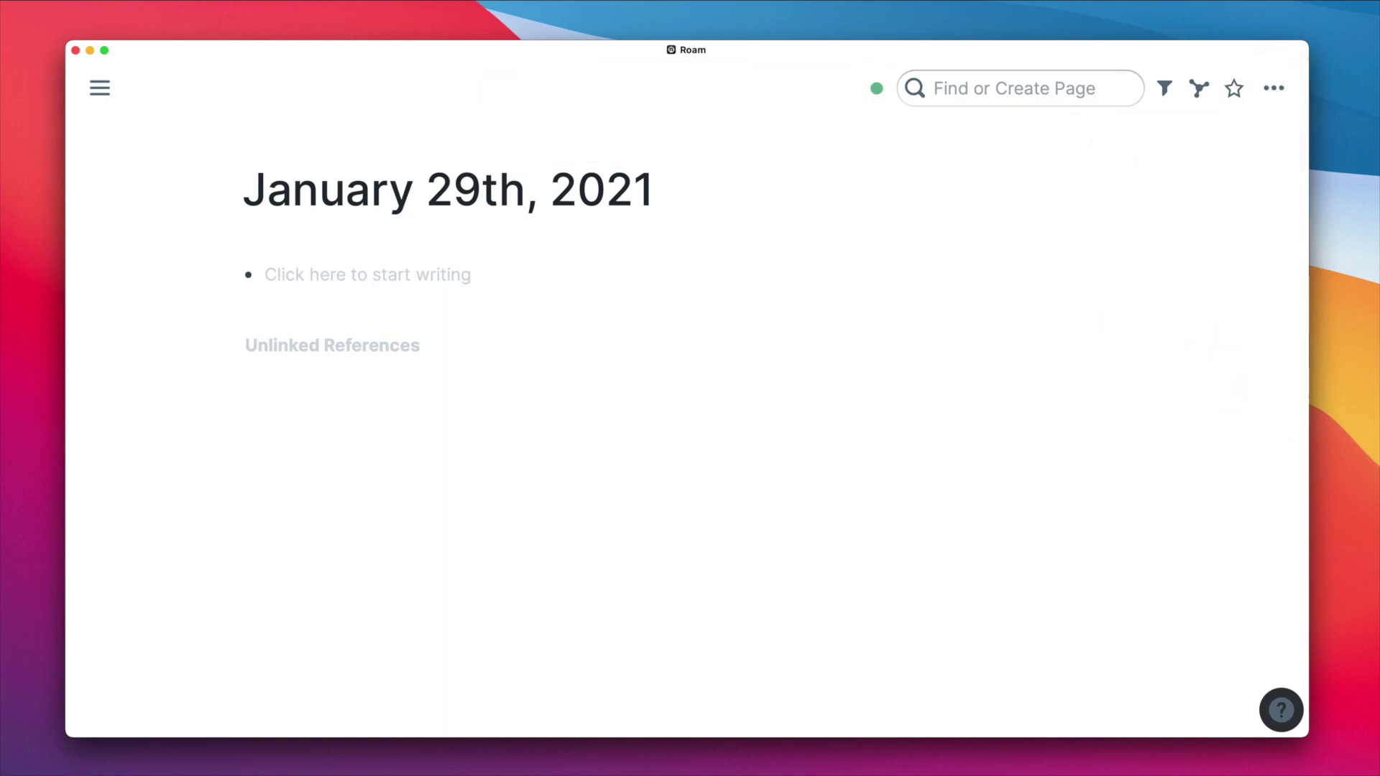